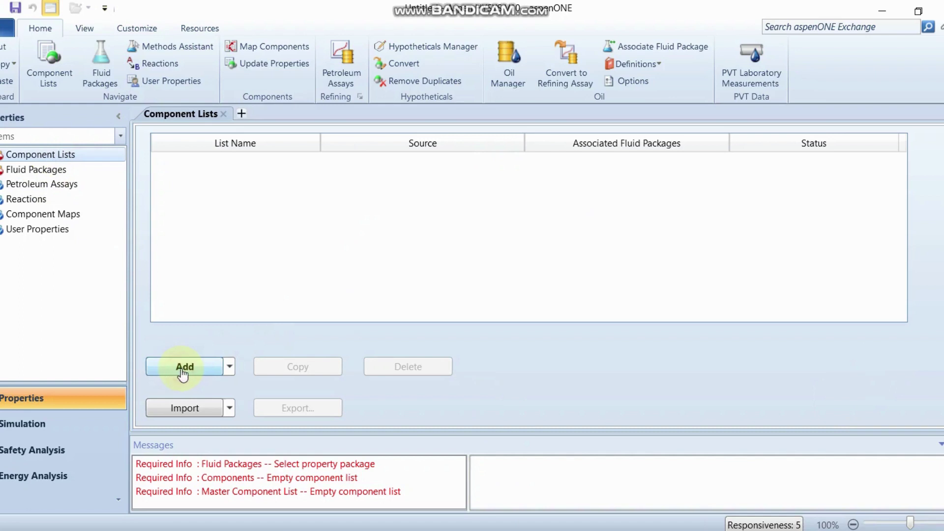
# - Create a component list and add water (H2O) to it as a pure component
pyautogui.click(731, 195)
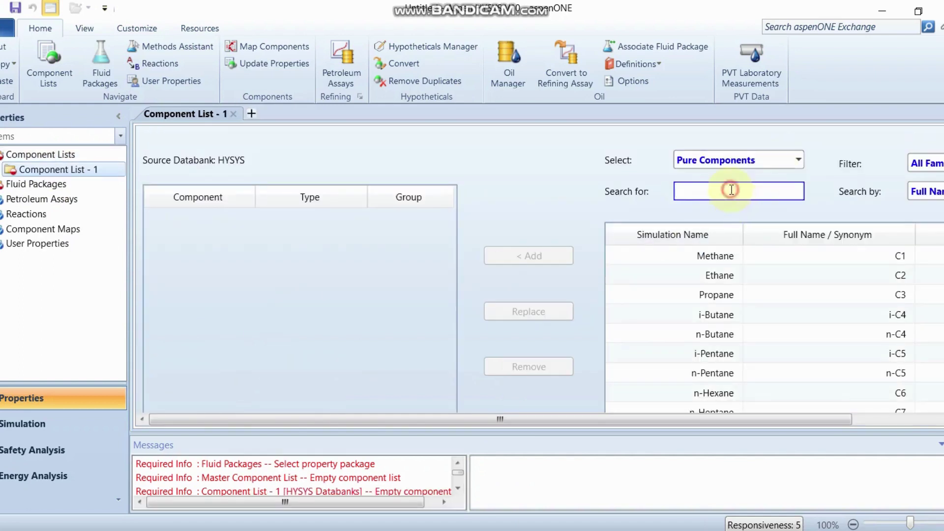
pyautogui.write('water')
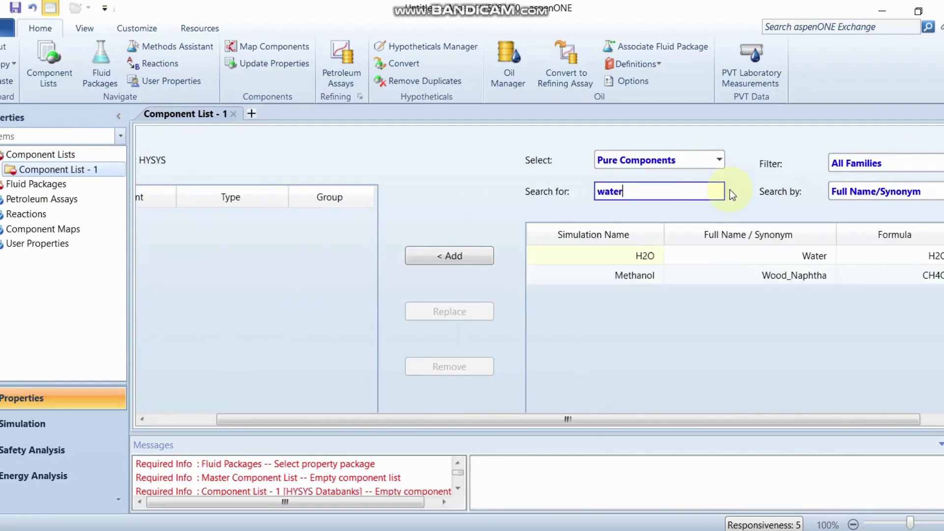
pyautogui.press('Return')
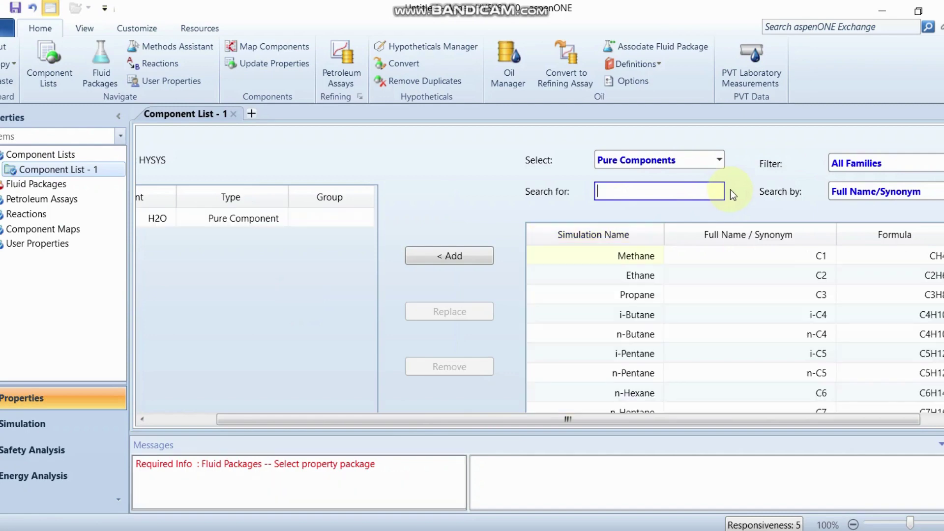
pyautogui.moveTo(405, 414); pyautogui.dragTo(299, 419)
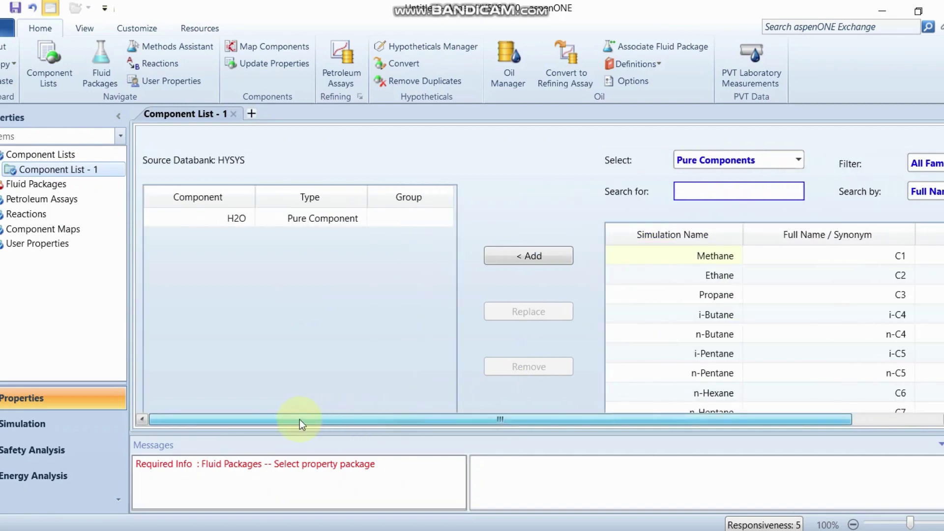
# - Add a fluid package for Component List - 1 using the Peng-Robinson property package
pyautogui.click(54, 186)
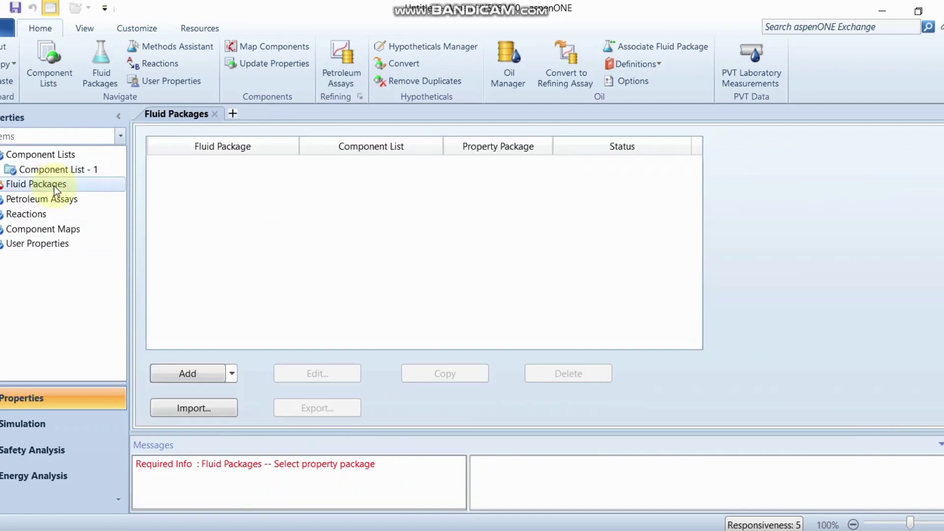
pyautogui.click(188, 369)
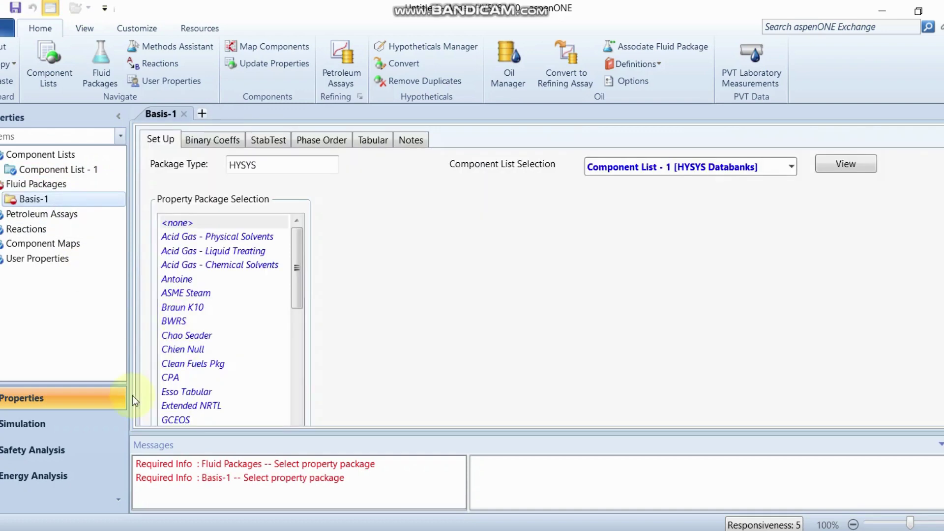
pyautogui.scroll(-6, 227, 348)
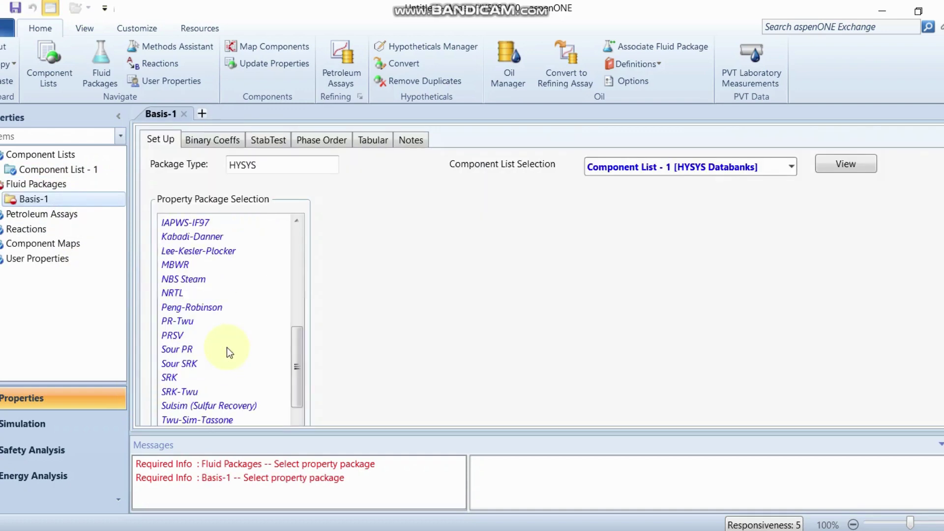
pyautogui.click(222, 311)
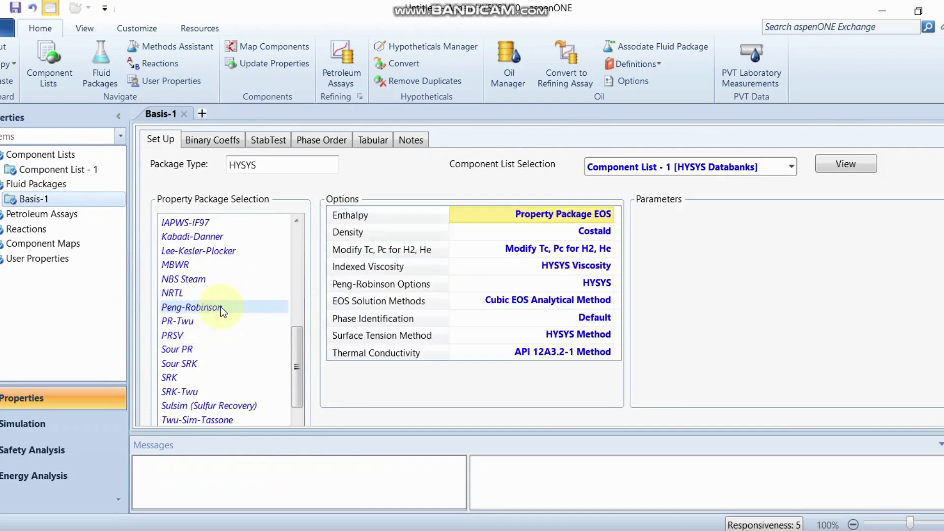
# - Place a pump on the flowsheet in the simulation environment and name it Pump
pyautogui.click(37, 425)
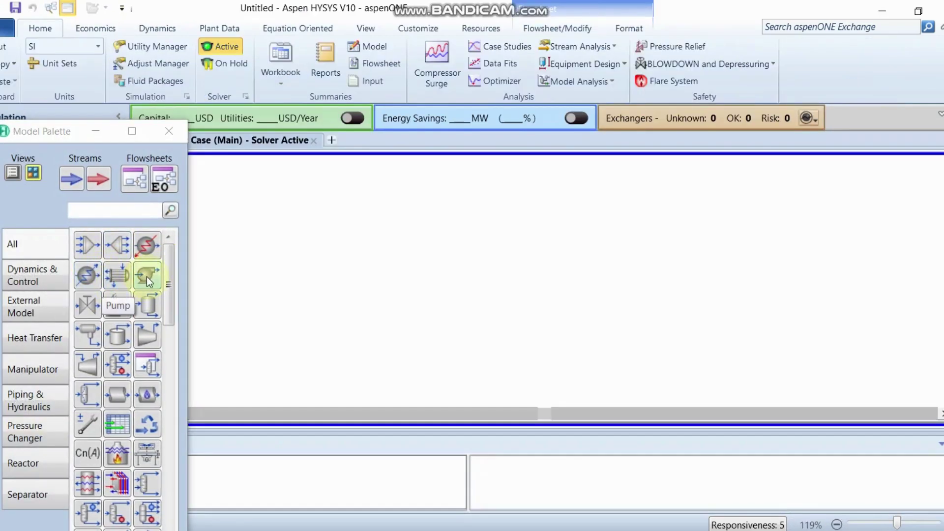
pyautogui.moveTo(147, 276); pyautogui.dragTo(487, 275)
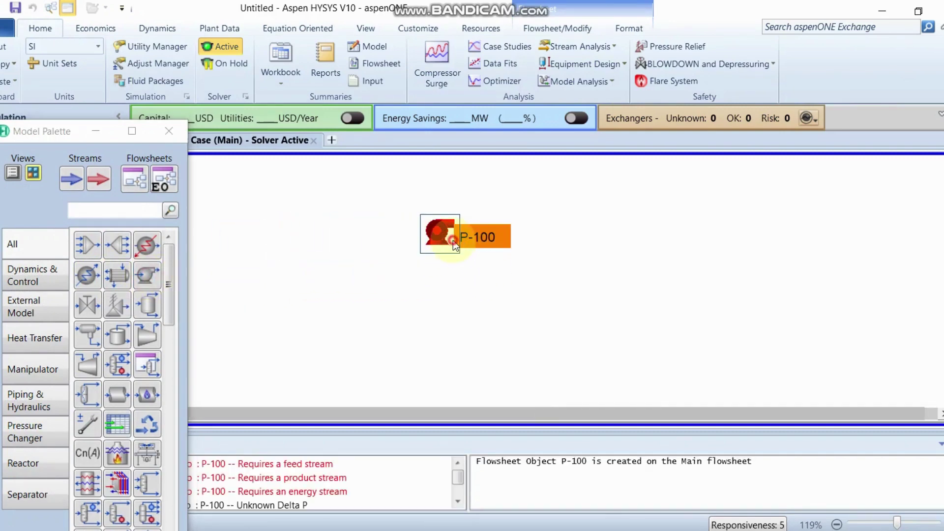
pyautogui.doubleClick(453, 240)
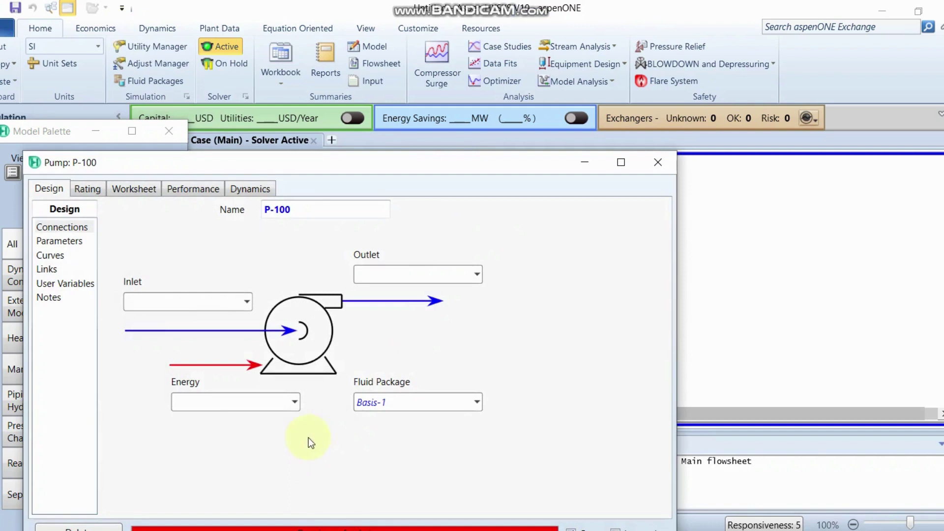
pyautogui.click(307, 208)
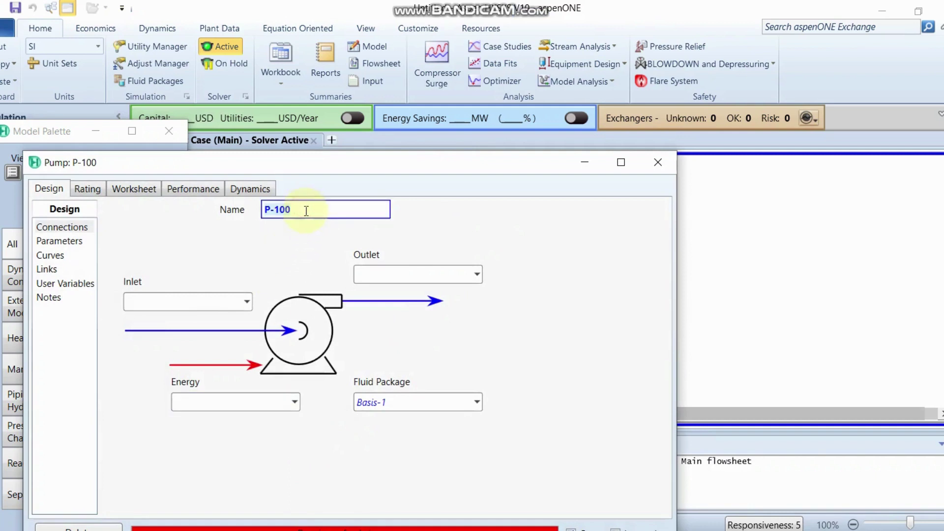
pyautogui.press('BackSpace')
pyautogui.write('Pump')
# - Connect the pump to an inlet stream Water Inlet, an energy stream Energy In and an outlet stream Pressurized Water
pyautogui.click(168, 303)
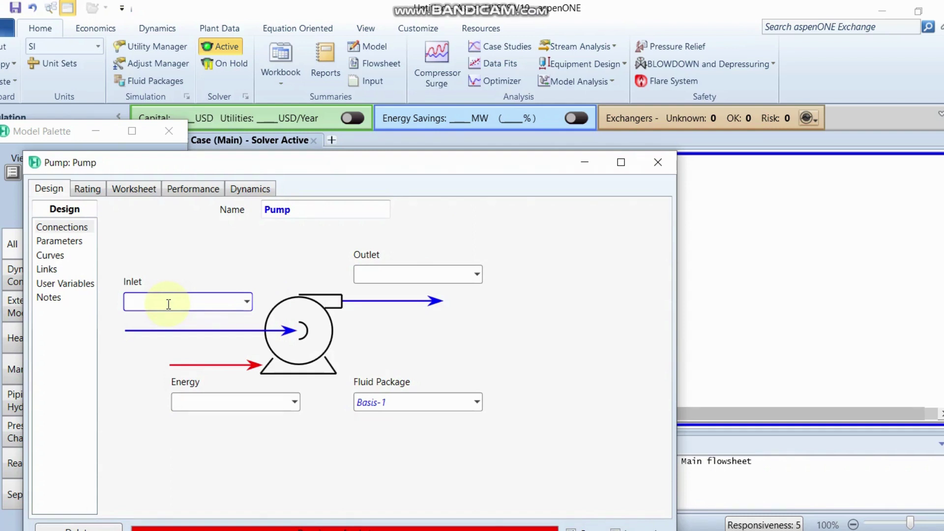
pyautogui.write('Water Inlet')
pyautogui.click(383, 276)
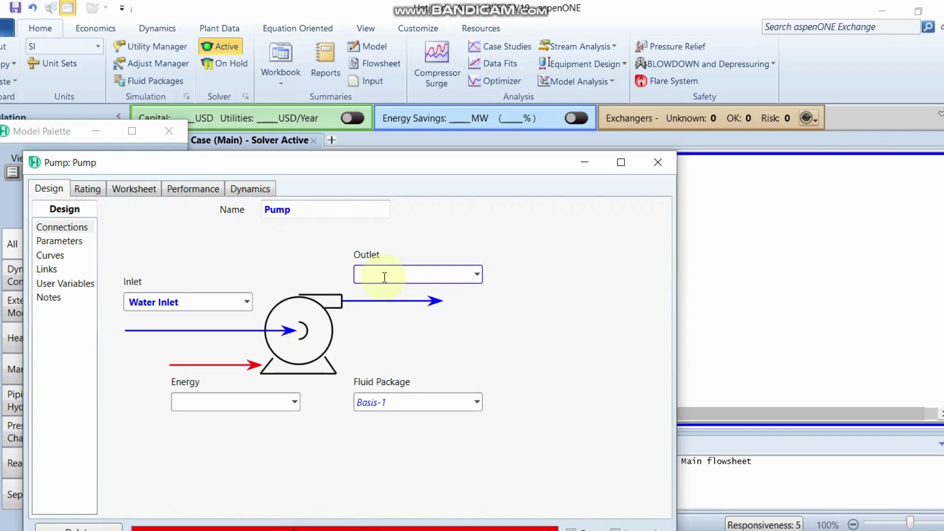
pyautogui.click(188, 402)
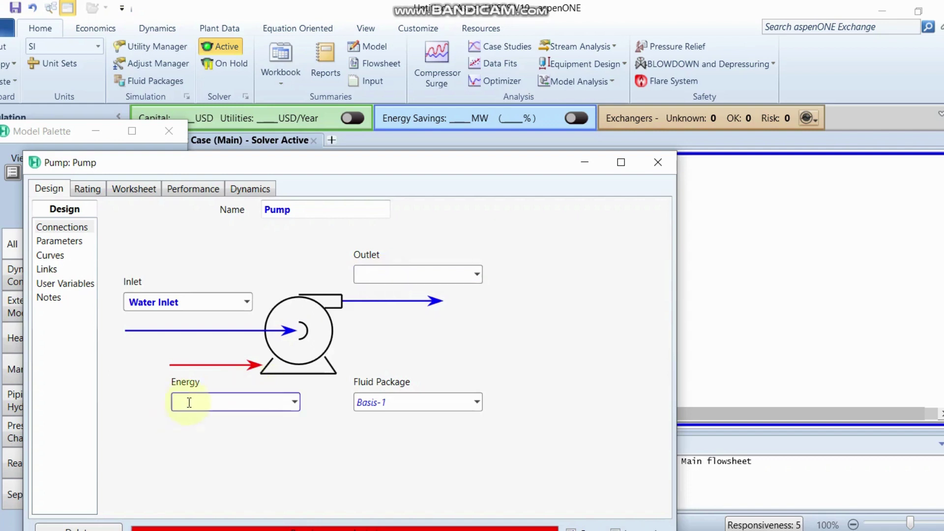
pyautogui.write('Energy In')
pyautogui.click(401, 273)
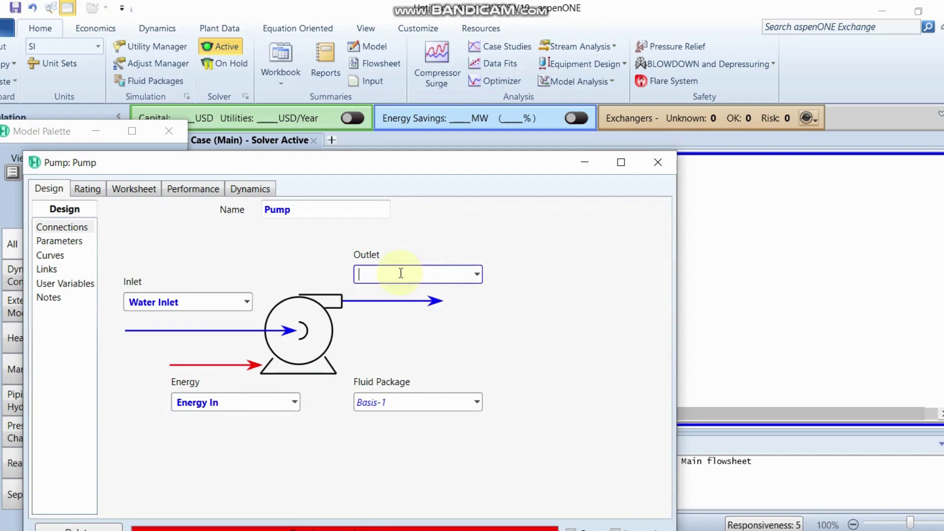
pyautogui.write('Pressurized Water')
pyautogui.rightClick(442, 277)
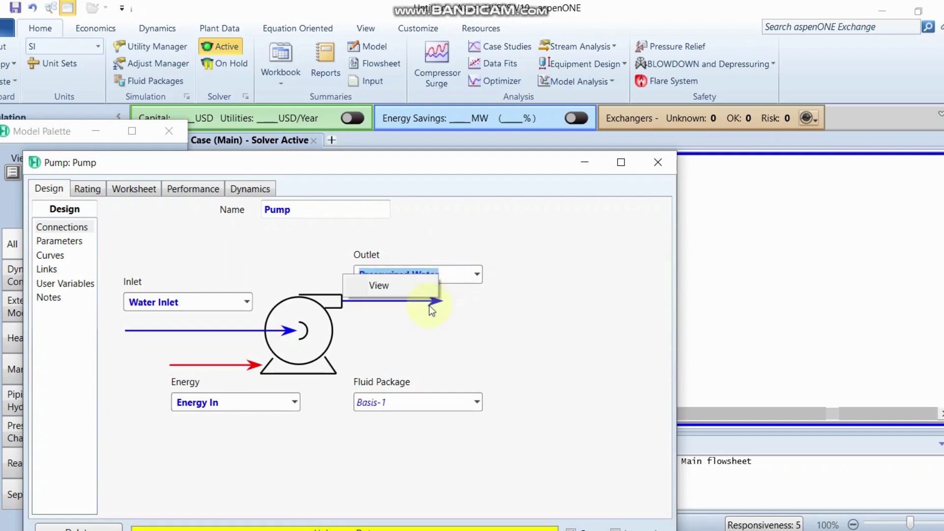
pyautogui.click(456, 276)
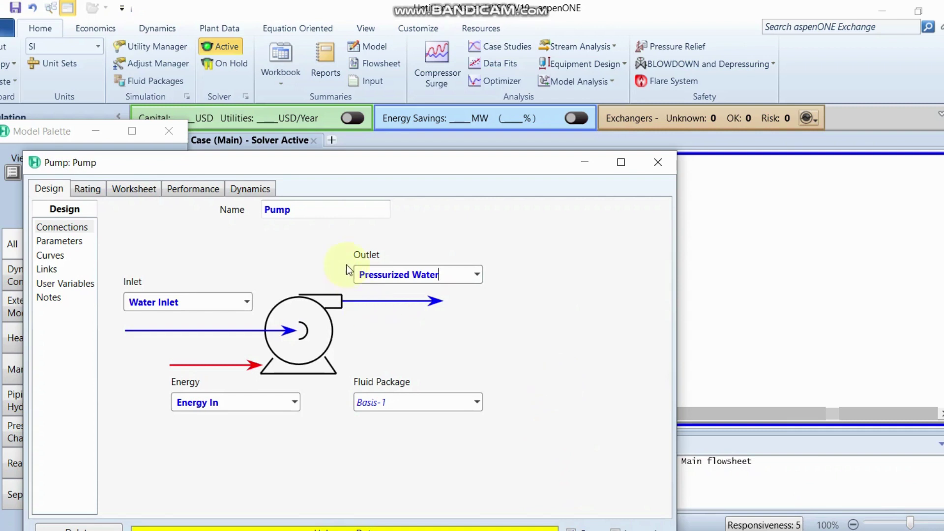
# - In the pump's worksheet, set the Water Inlet stream's vapour fraction to 0 and temperature to 25 C
pyautogui.click(64, 242)
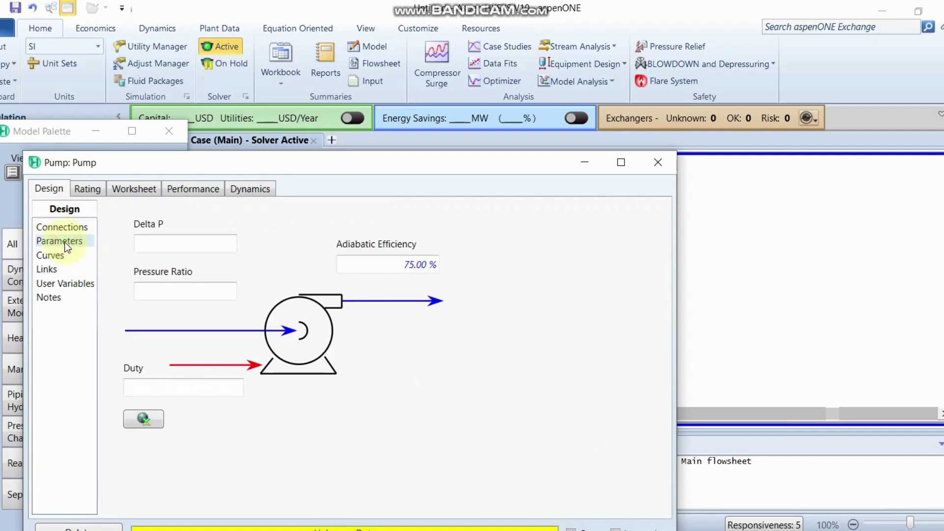
pyautogui.click(135, 188)
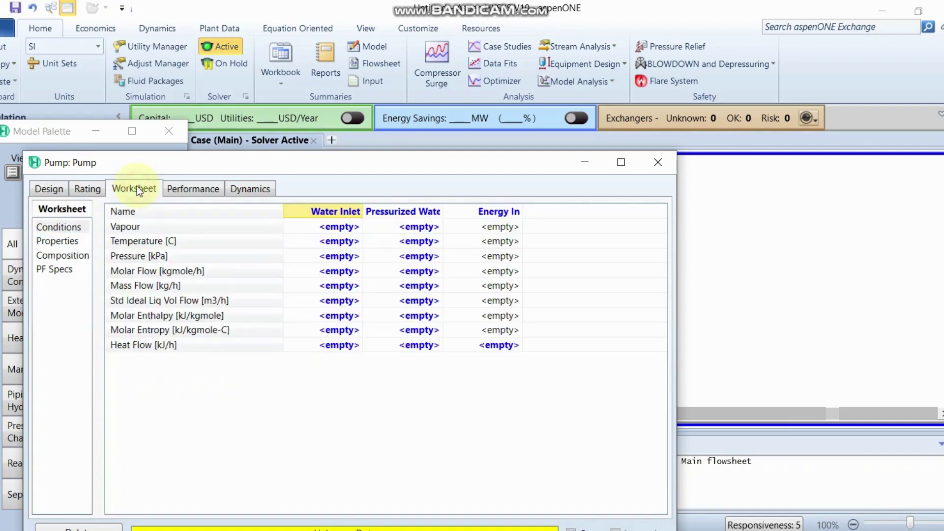
pyautogui.click(341, 228)
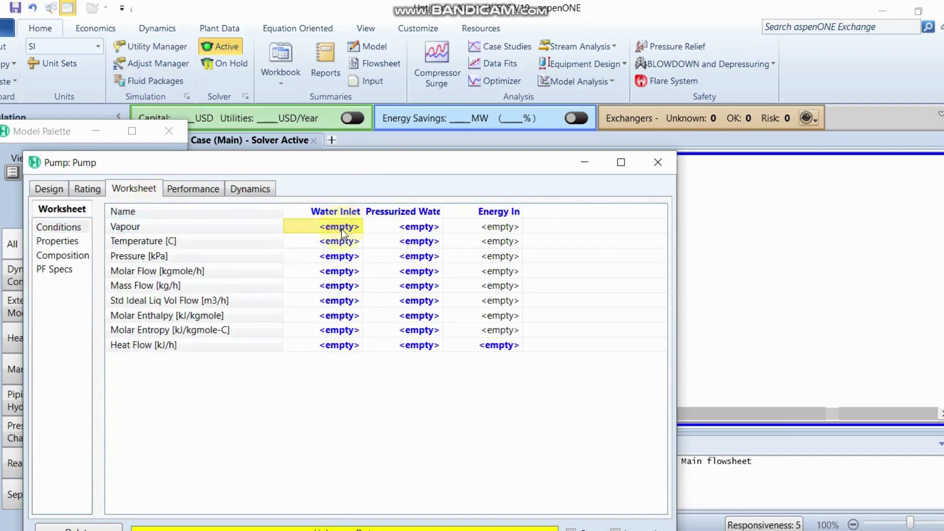
pyautogui.write('0')
pyautogui.press('Return')
pyautogui.click(343, 245)
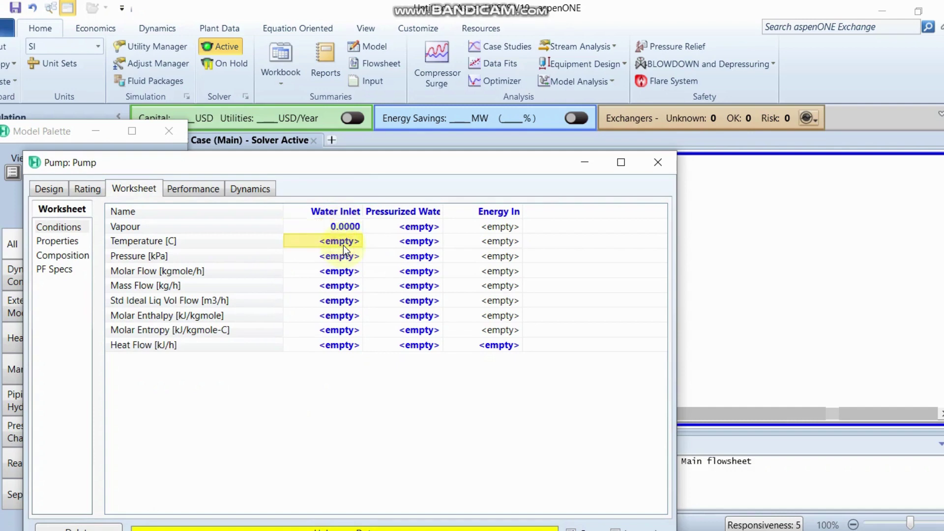
pyautogui.write('25')
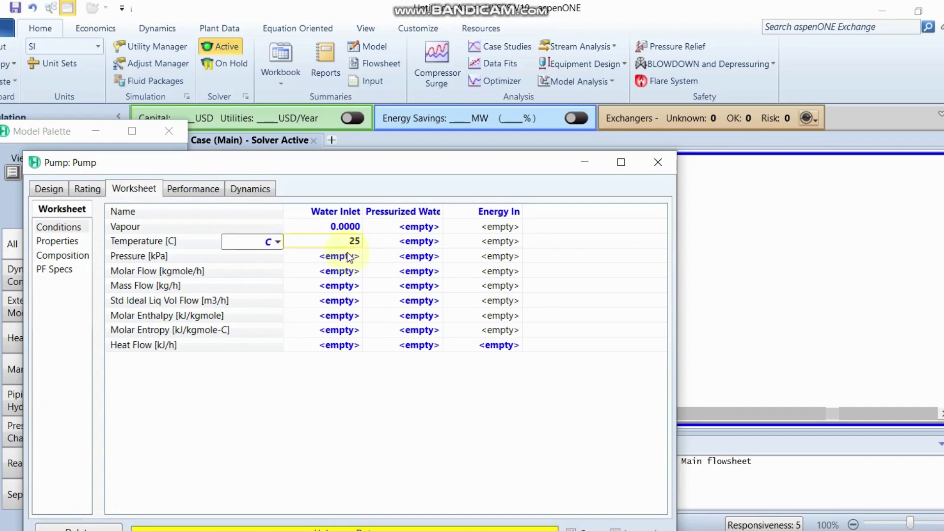
# - Set the Water Inlet stream's pressure to 114.7 psia
pyautogui.click(353, 257)
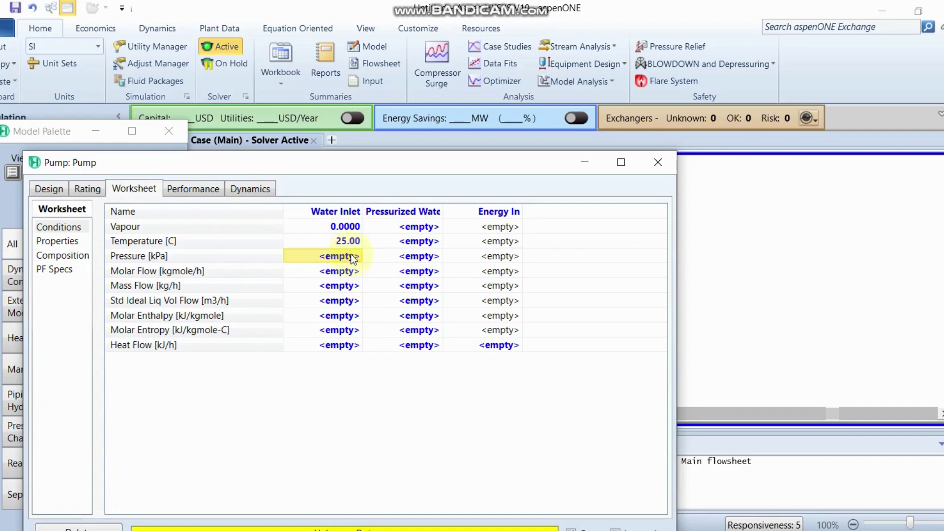
pyautogui.write('11')
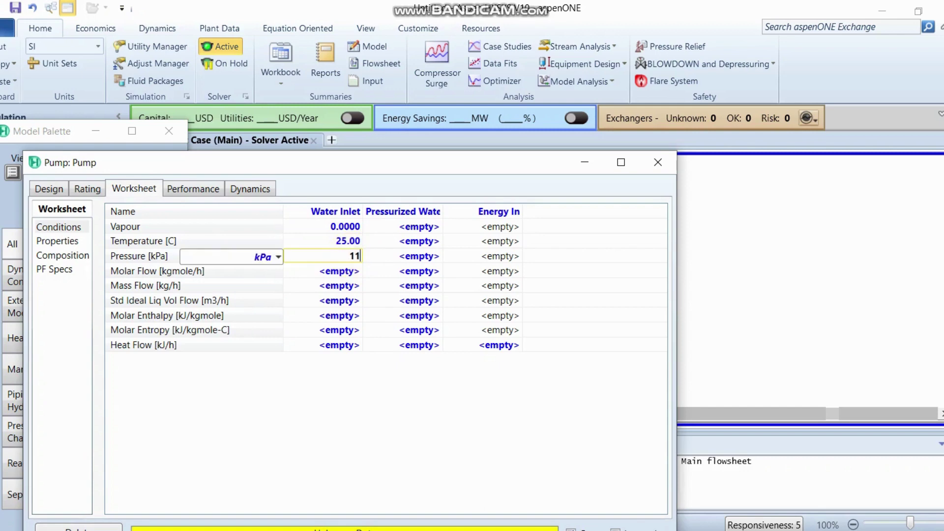
pyautogui.write('4.7')
pyautogui.click(279, 257)
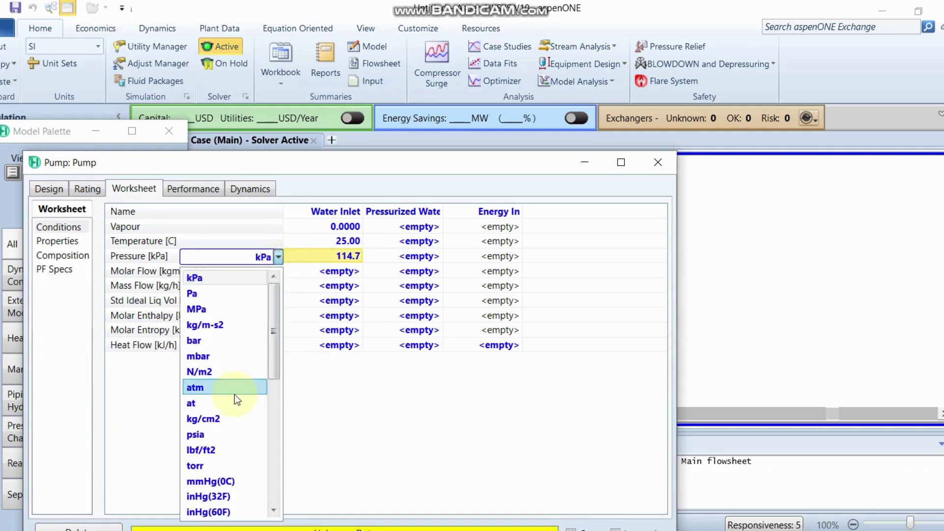
pyautogui.scroll(-1, 237, 399)
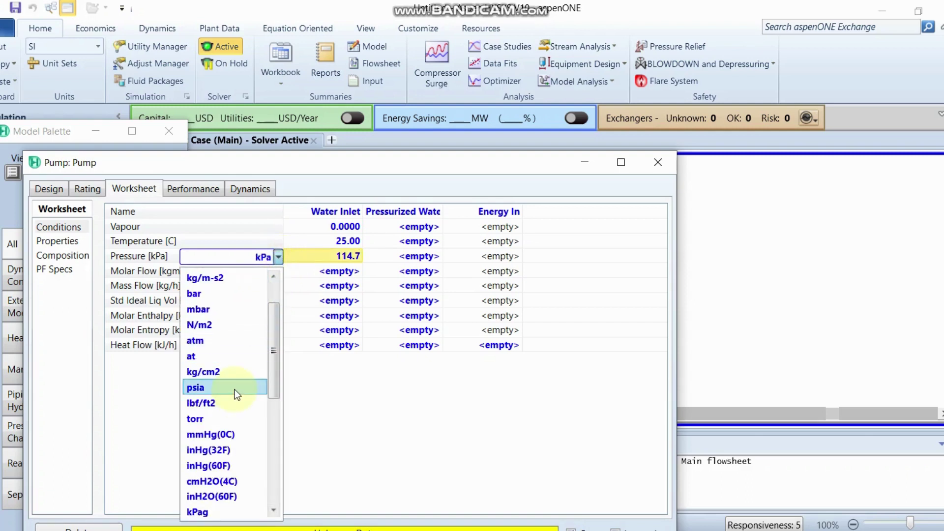
pyautogui.click(235, 388)
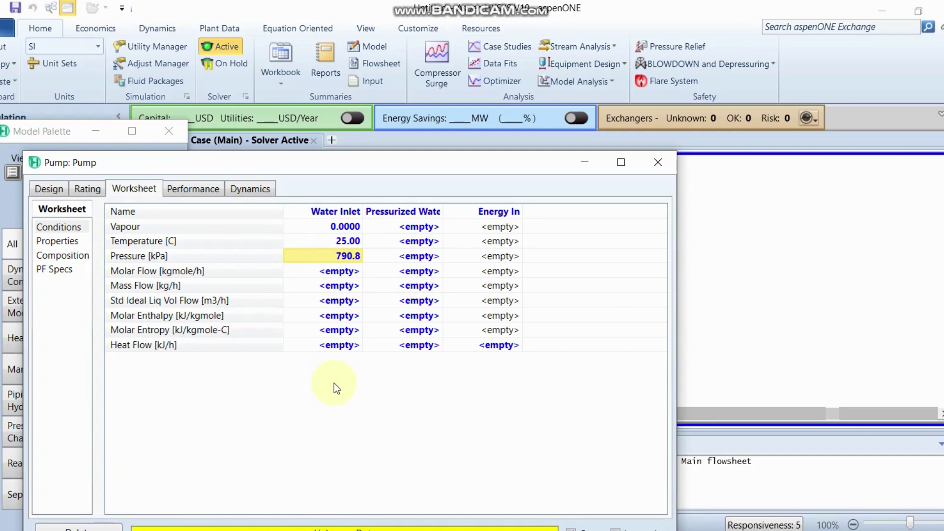
# - Set the Water Inlet stream's molar flow to 2500 kgmole/h
pyautogui.click(348, 266)
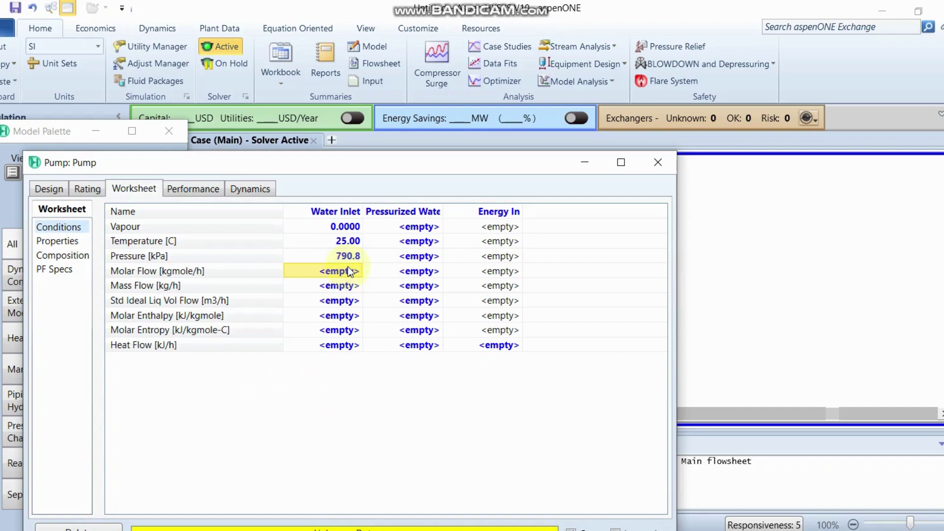
pyautogui.write('2500')
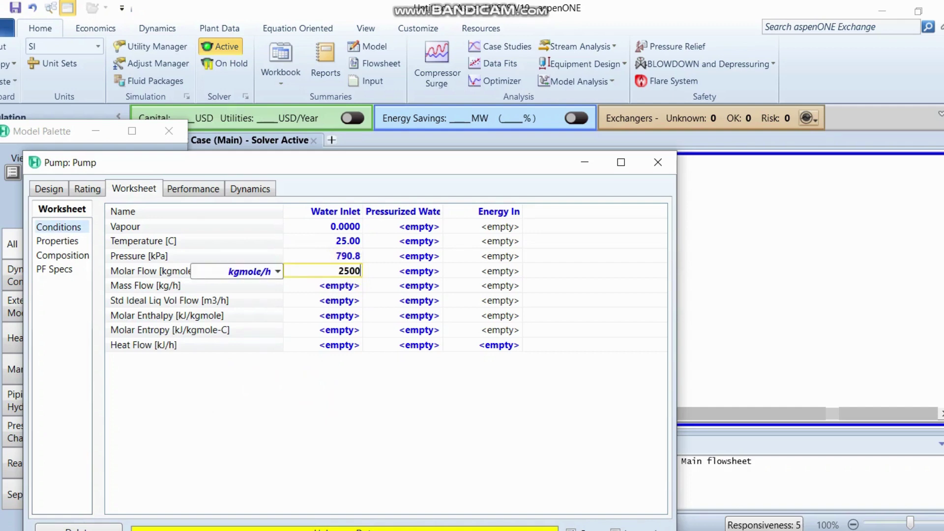
pyautogui.press('Return')
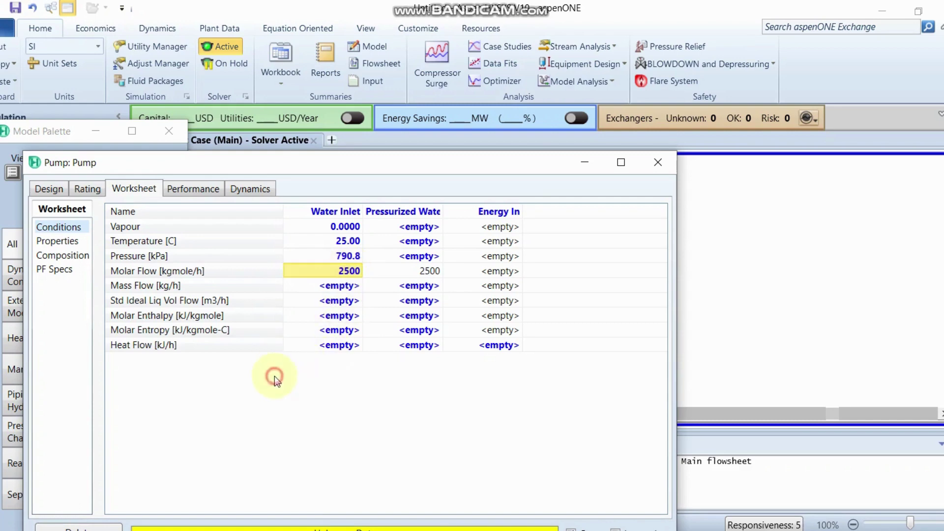
# - Set the Water Inlet composition to an H2O mole fraction of 1 and return to the stream conditions
pyautogui.click(61, 255)
pyautogui.click(317, 231)
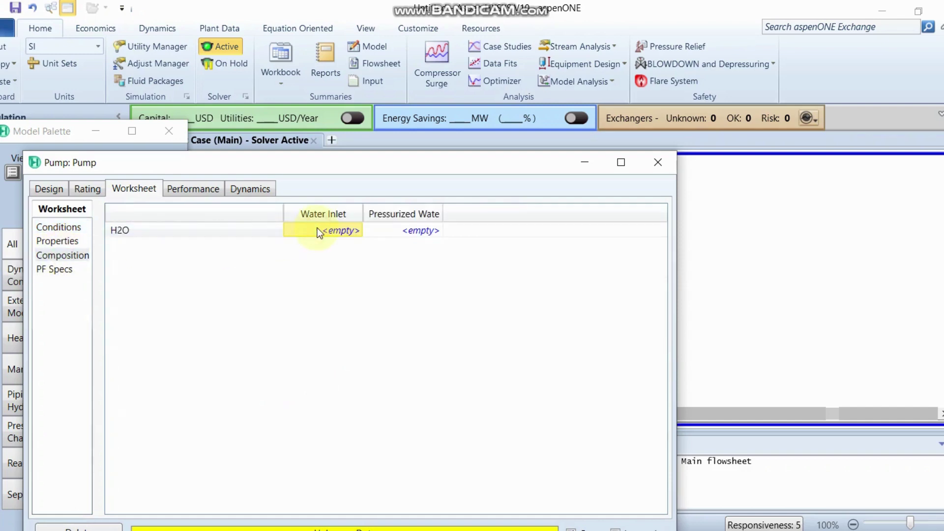
pyautogui.write('1')
pyautogui.press('Return')
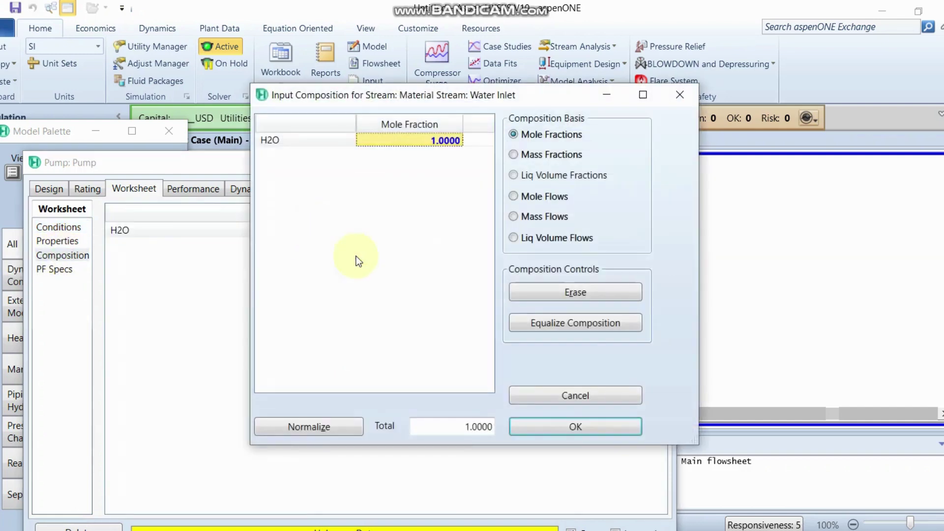
pyautogui.click(584, 432)
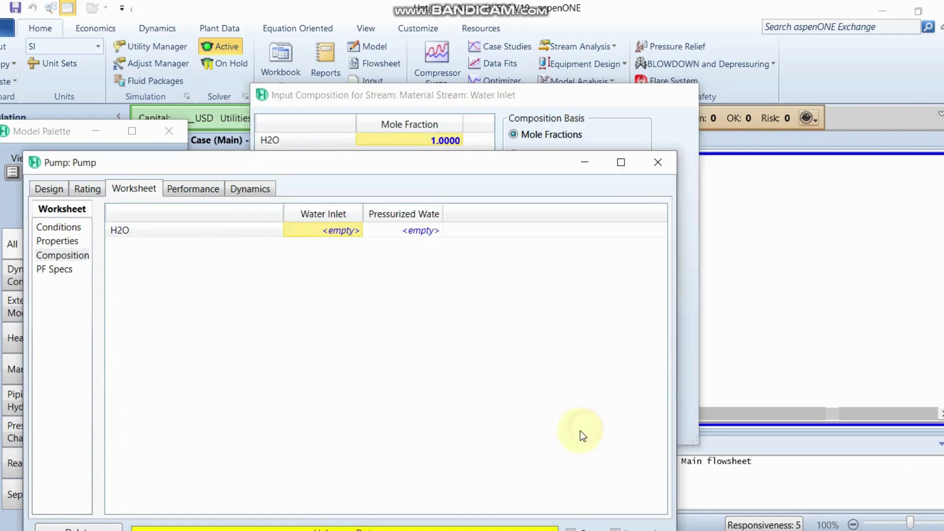
pyautogui.click(51, 229)
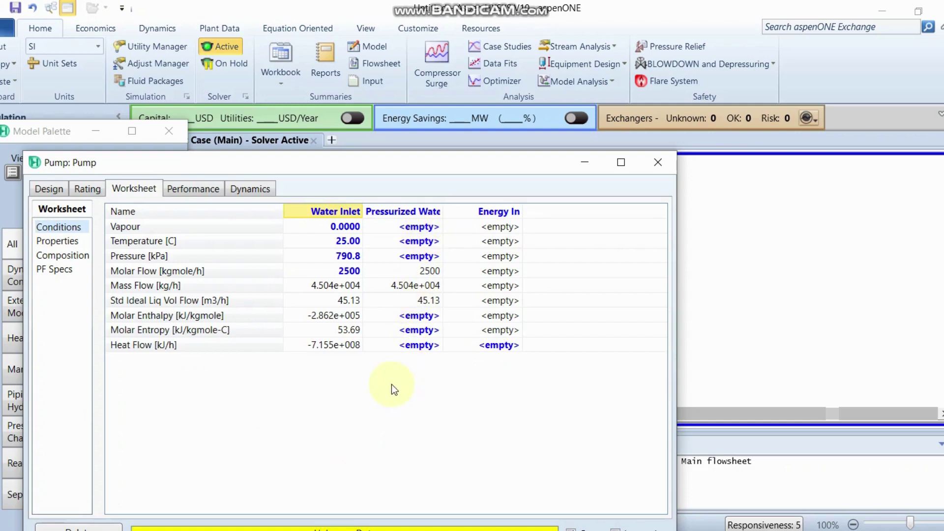
# - Review the stream compositions and conditions in the pump's worksheet
pyautogui.click(75, 257)
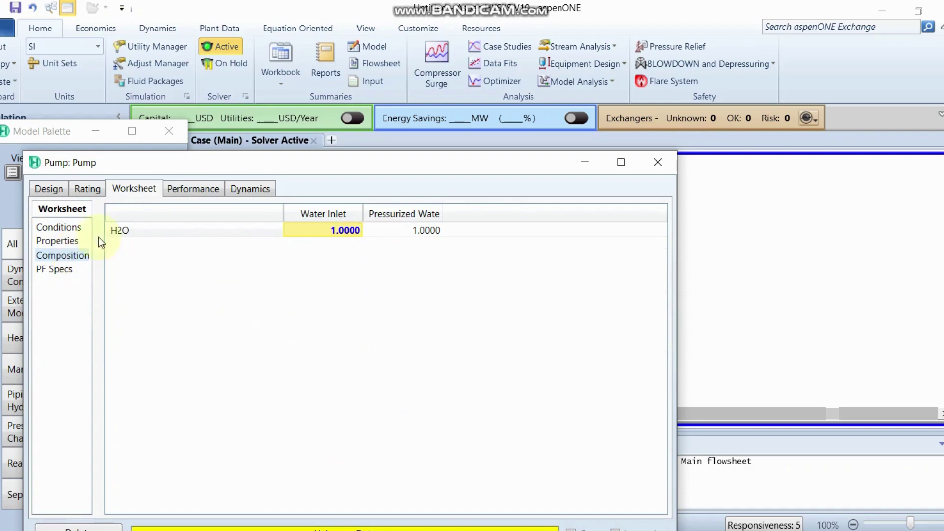
pyautogui.click(73, 228)
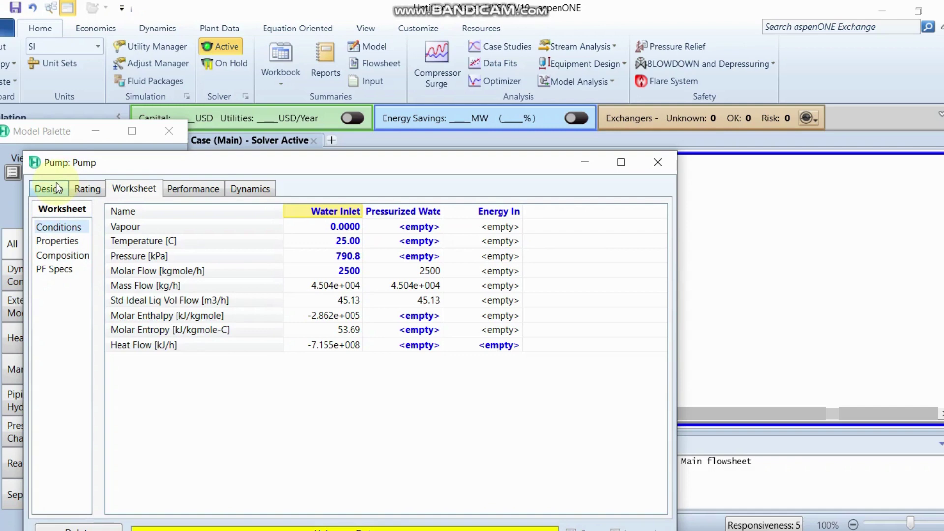
pyautogui.click(381, 400)
# - Set the pump's Delta P design parameter to 100 psia
pyautogui.click(57, 188)
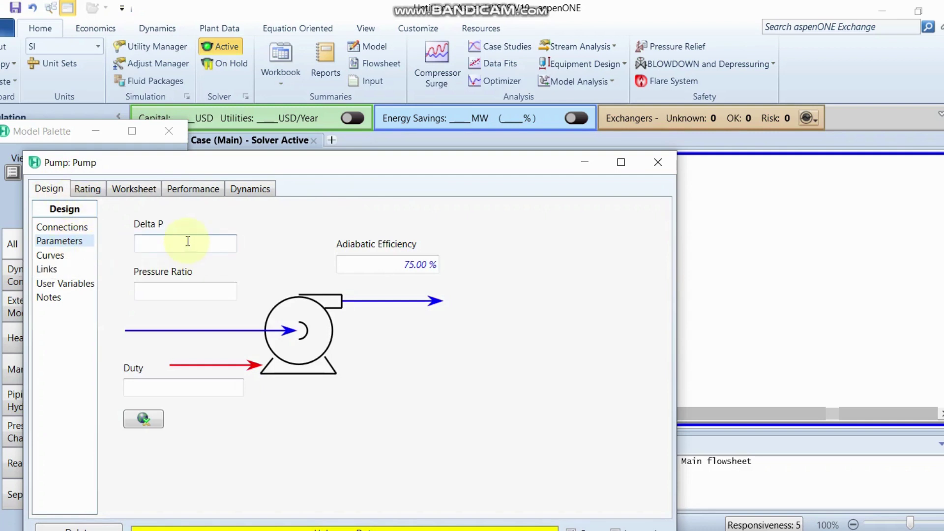
pyautogui.click(63, 227)
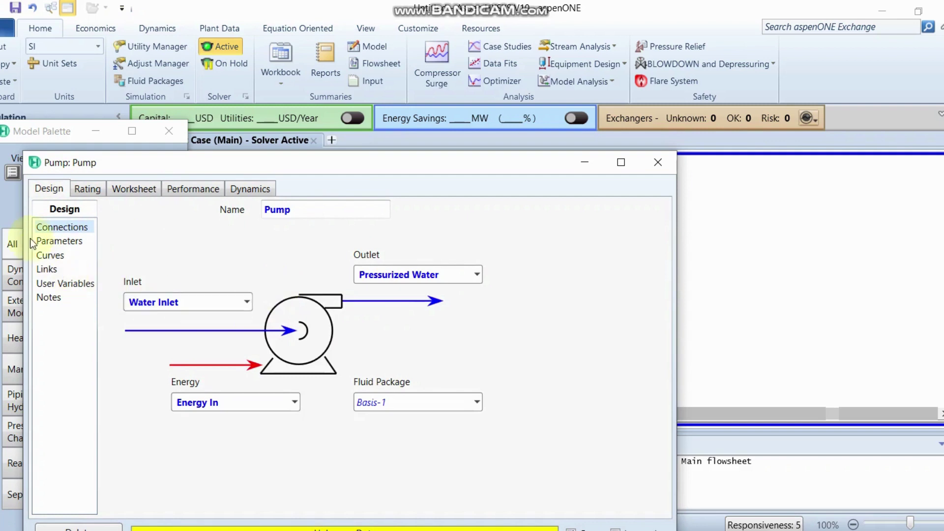
pyautogui.click(59, 241)
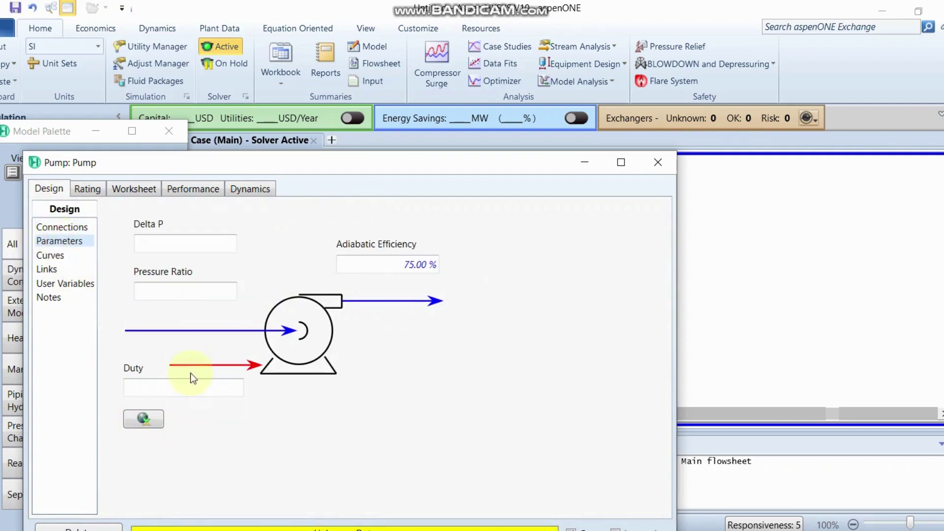
pyautogui.click(182, 241)
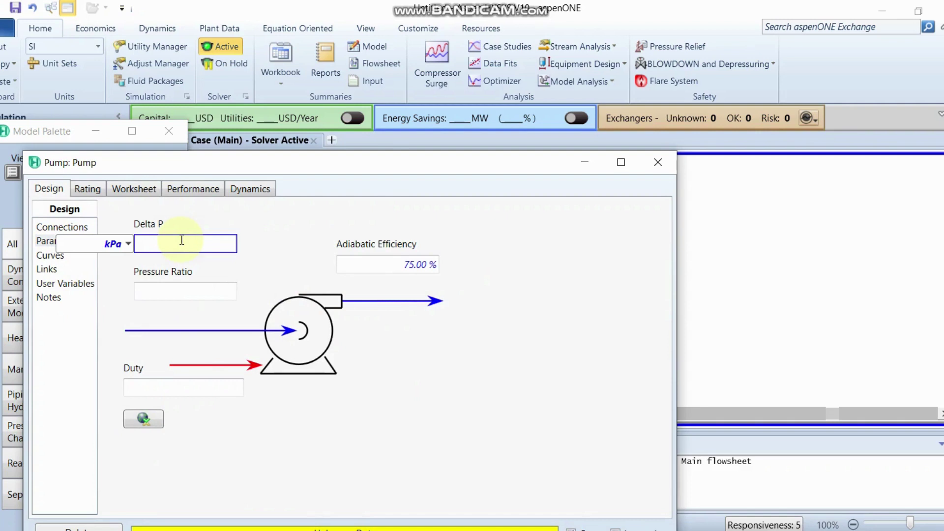
pyautogui.write('100')
pyautogui.click(128, 244)
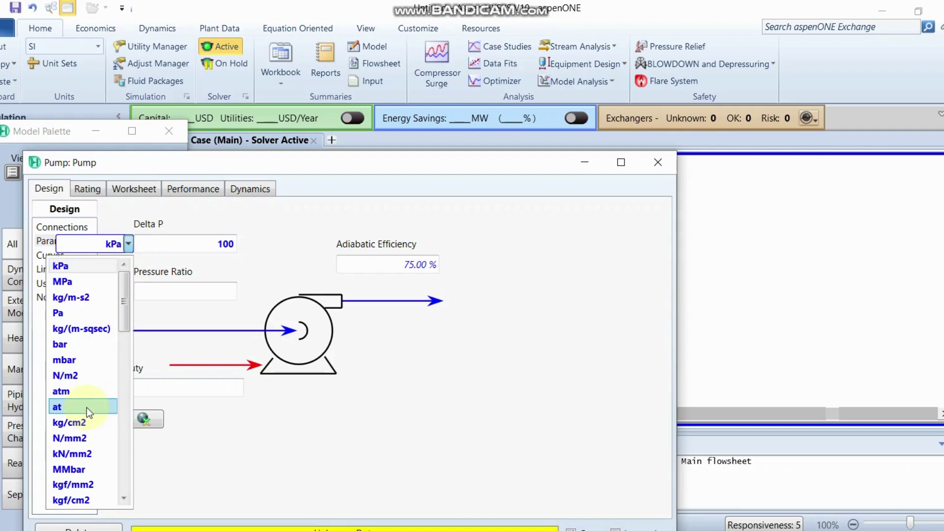
pyautogui.scroll(-3, 85, 416)
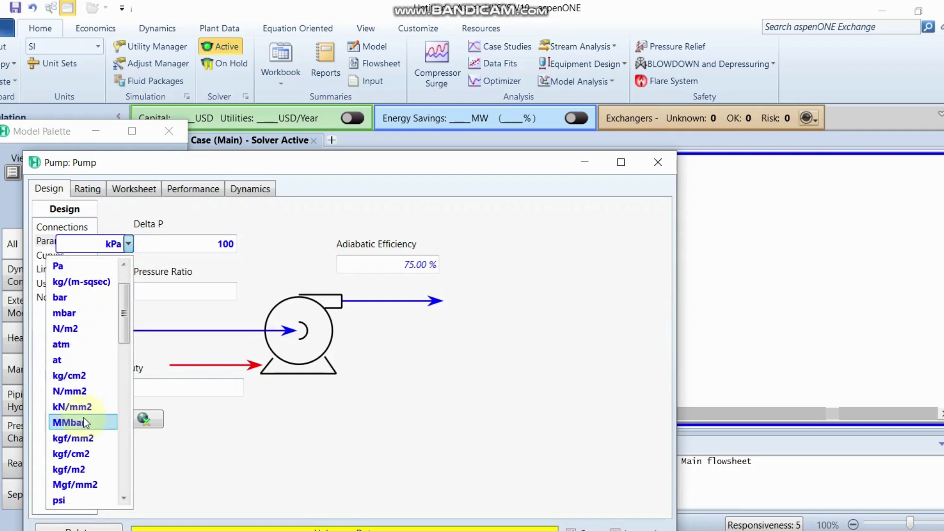
pyautogui.scroll(-4, 86, 422)
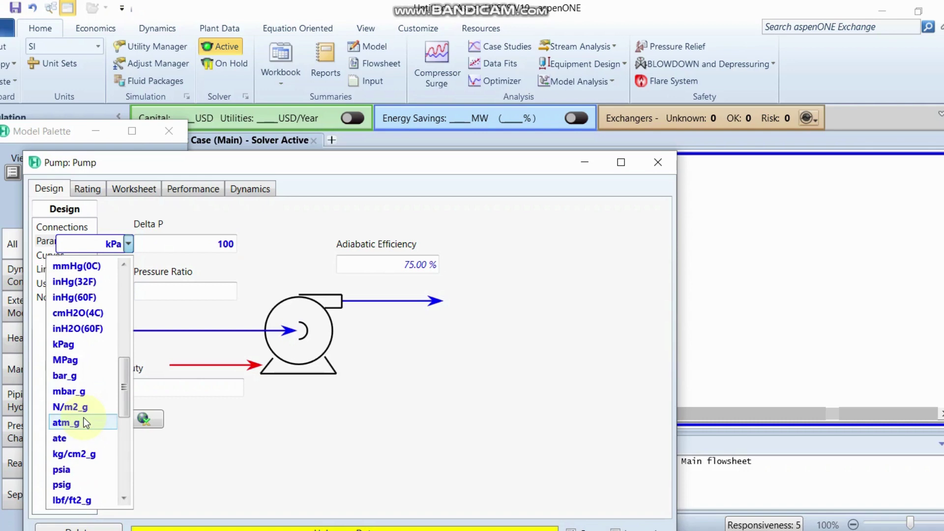
pyautogui.click(80, 470)
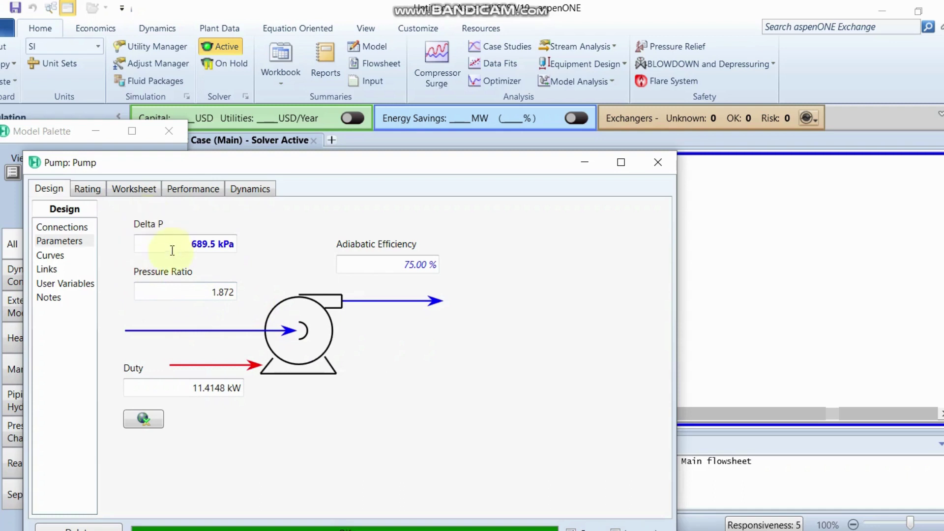
# - Review the pump's performance results, solved stream conditions and design connections, and close the pump's window
pyautogui.click(192, 193)
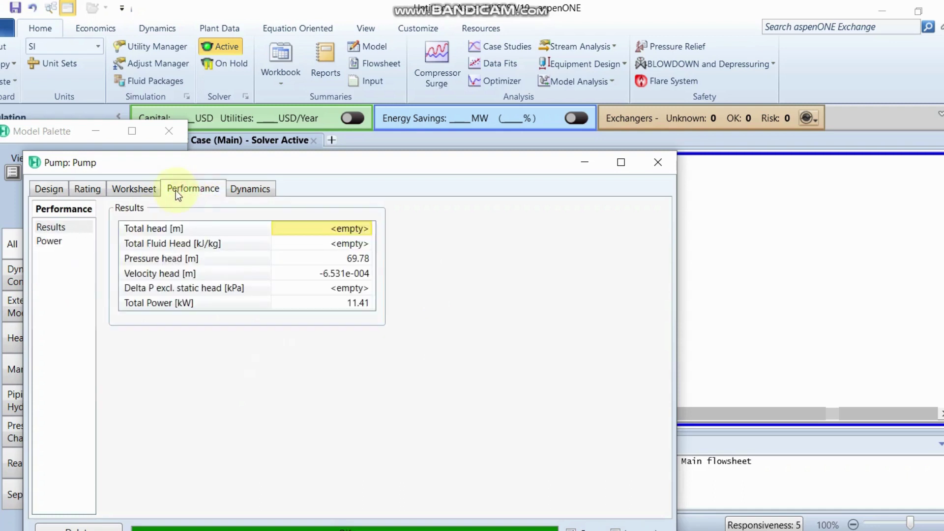
pyautogui.click(140, 188)
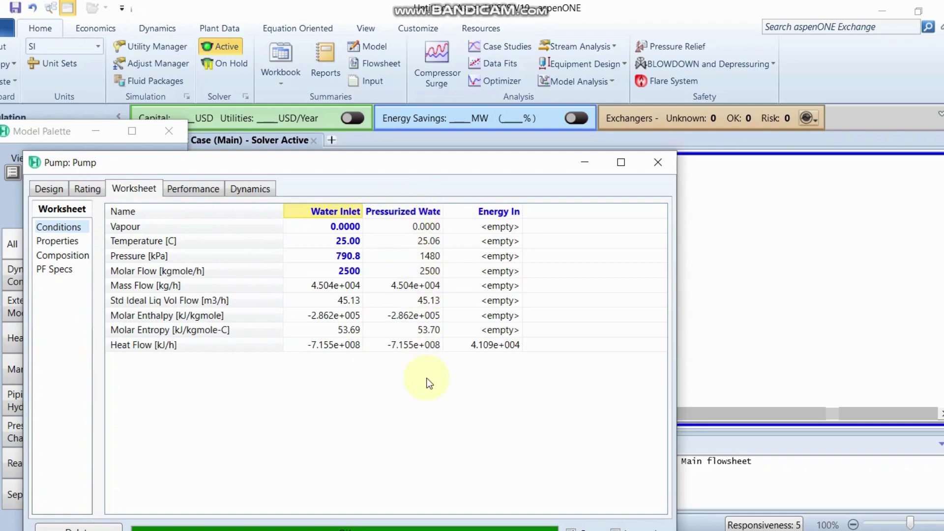
pyautogui.click(50, 189)
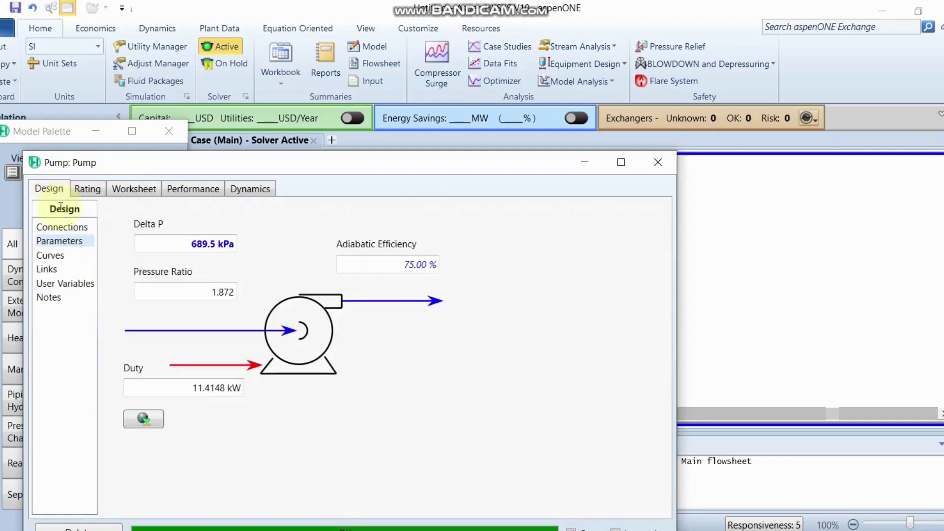
pyautogui.click(78, 227)
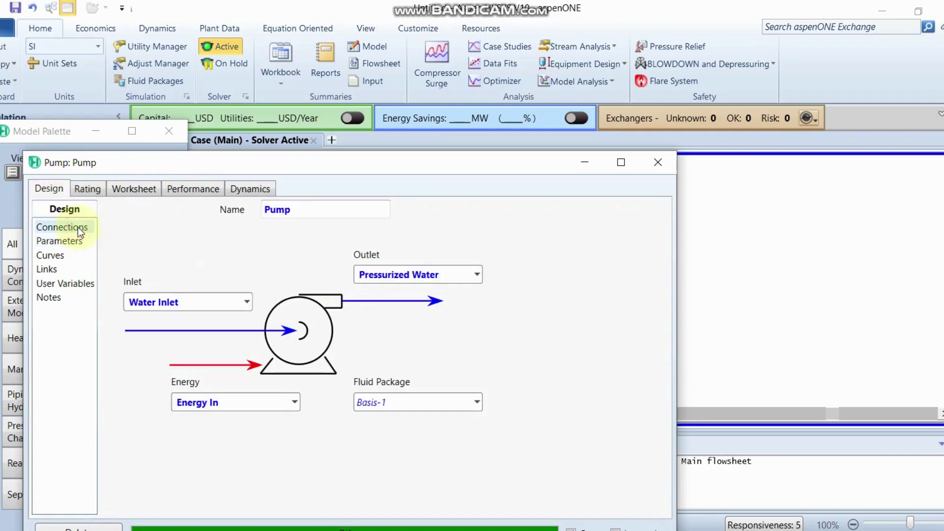
pyautogui.click(671, 168)
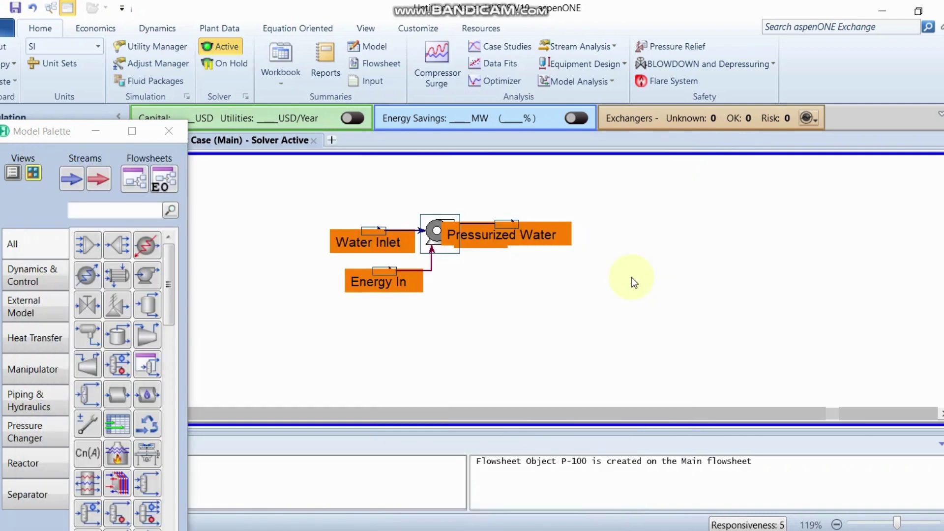
# - Spread out the flowsheet by moving Water Inlet and Pressurized Water away from the pump and the pump slightly up and to the right
pyautogui.click(630, 278)
pyautogui.moveTo(358, 241); pyautogui.dragTo(330, 238)
pyautogui.click(375, 327)
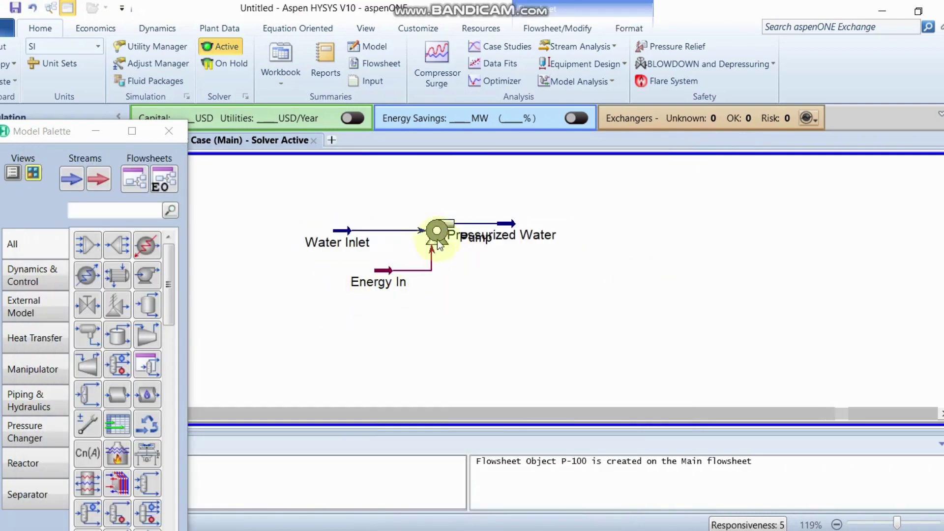
pyautogui.click(550, 248)
pyautogui.moveTo(550, 248); pyautogui.dragTo(613, 268)
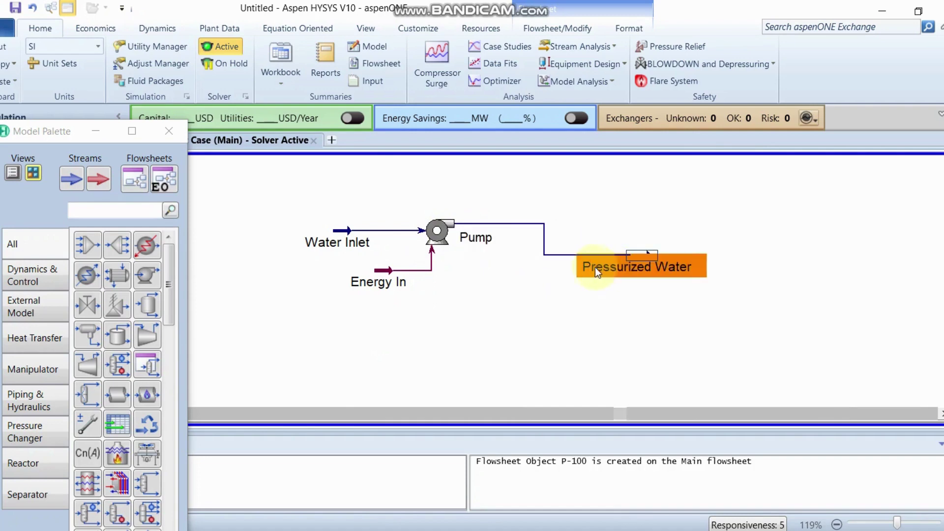
pyautogui.click(552, 284)
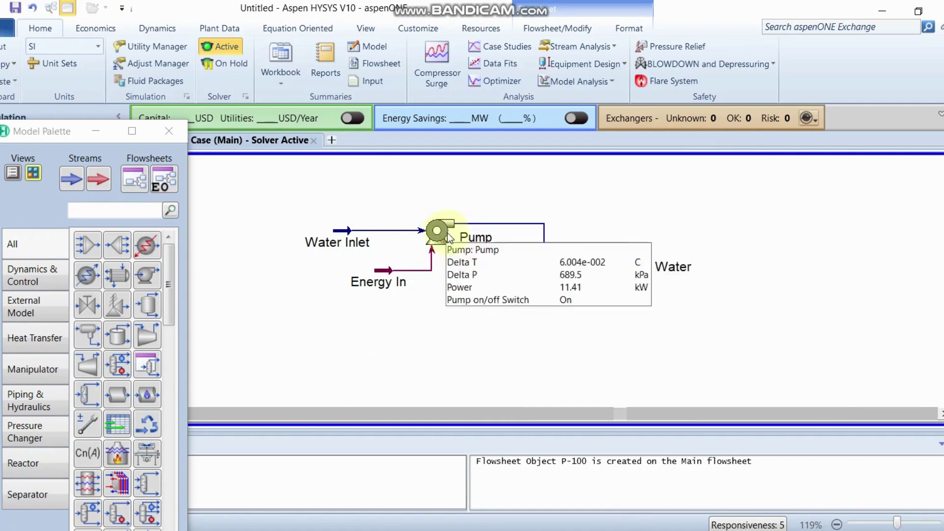
pyautogui.moveTo(437, 231); pyautogui.dragTo(454, 214)
pyautogui.click(481, 301)
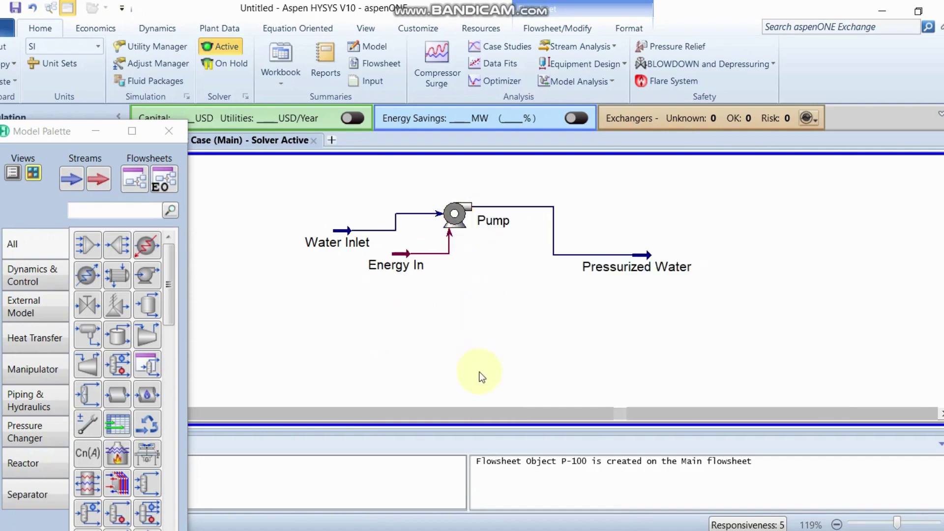
# - Inspect the result summaries of Water Inlet, Energy In, the Pump and Pressurized Water on the flowsheet
pyautogui.scroll(1, 482, 377)
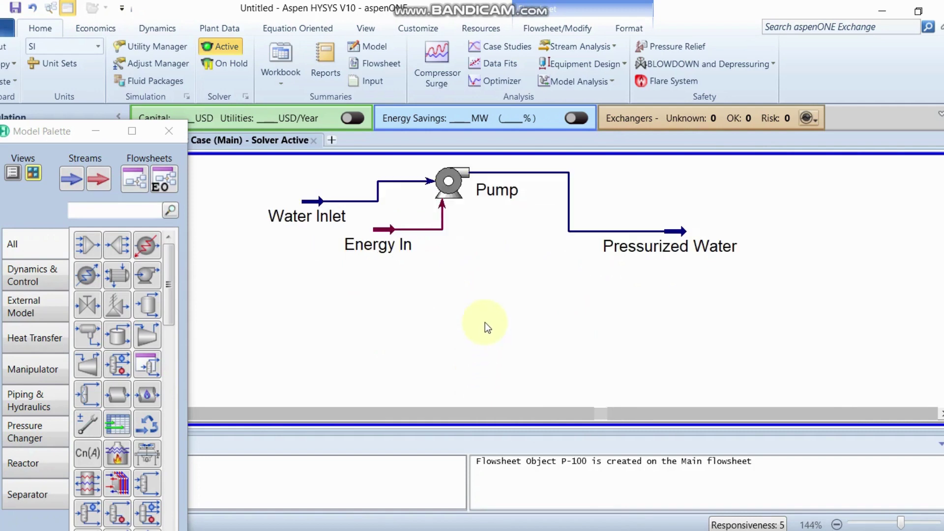
pyautogui.scroll(-1, 485, 322)
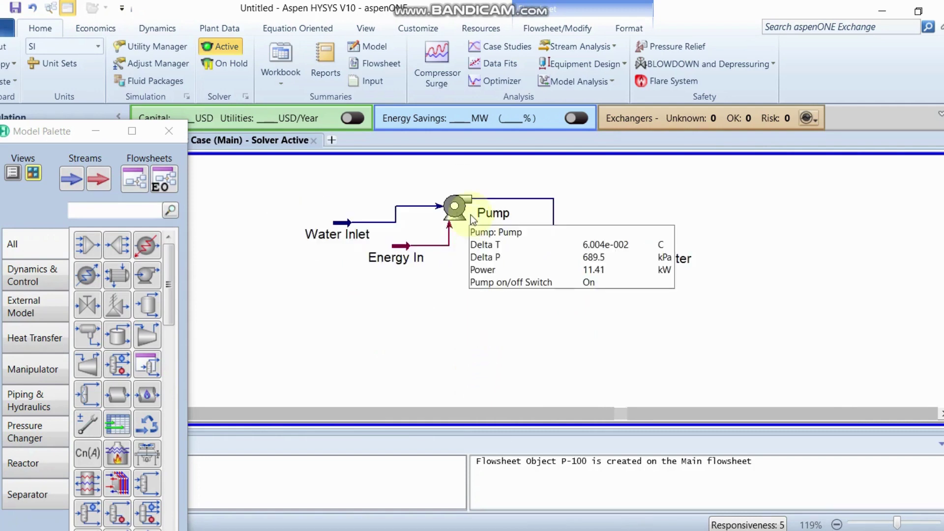
pyautogui.click(455, 209)
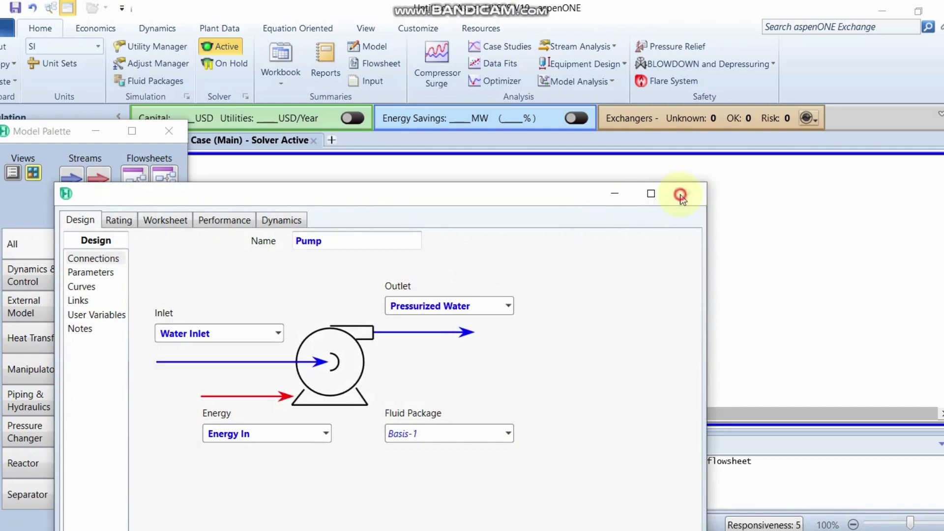
pyautogui.click(680, 191)
pyautogui.moveTo(354, 239)
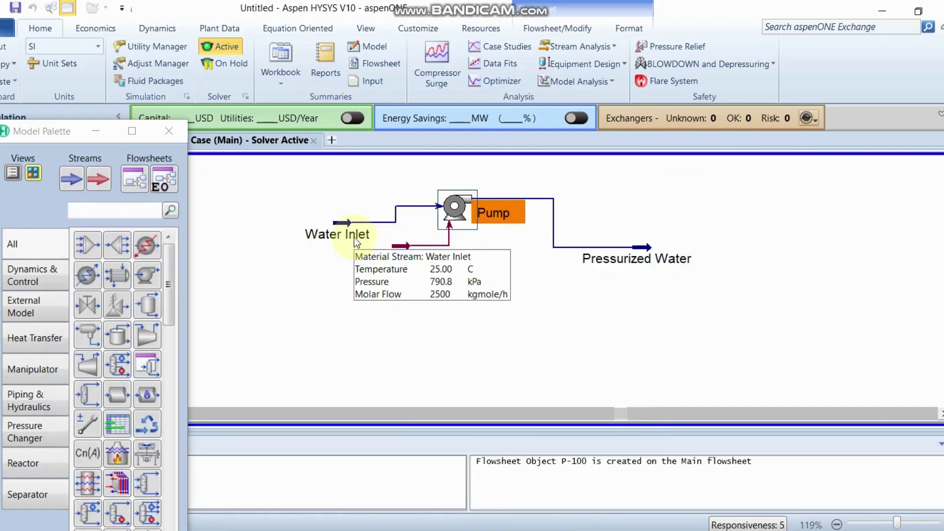
pyautogui.moveTo(411, 263)
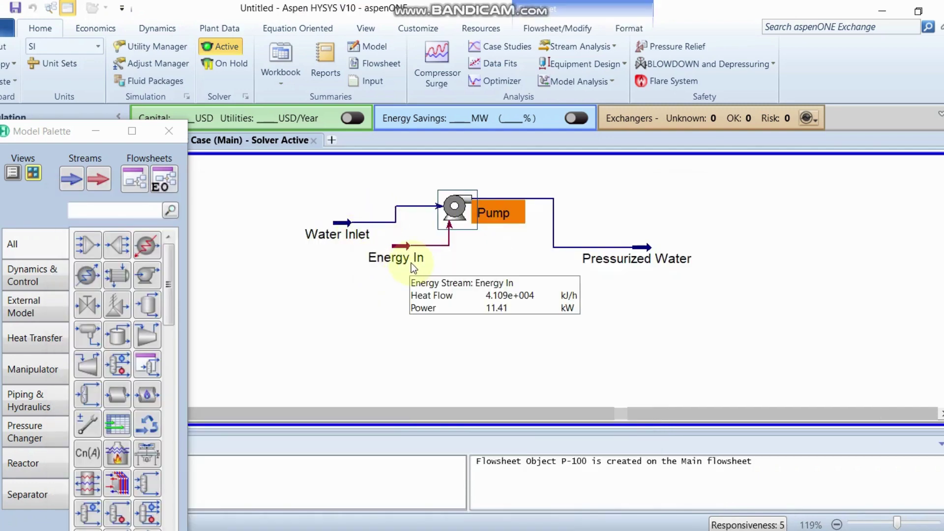
pyautogui.moveTo(486, 222)
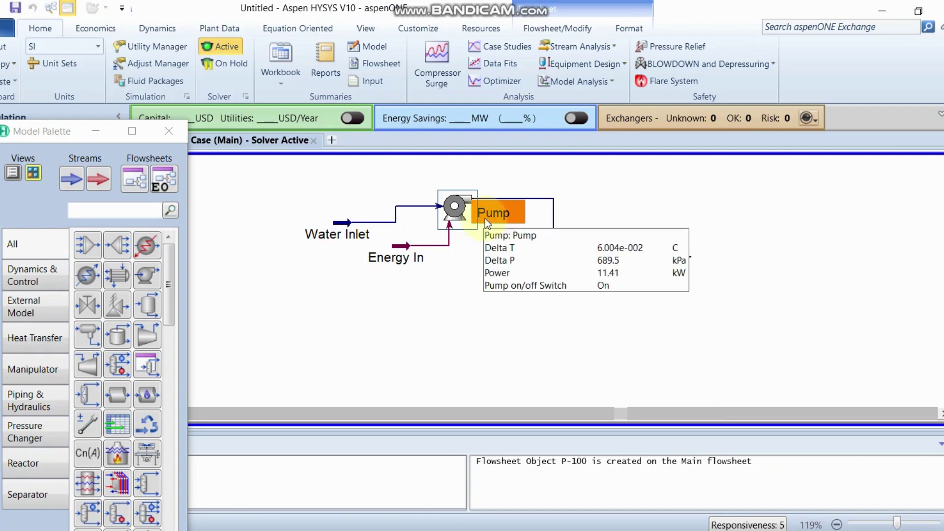
pyautogui.moveTo(615, 254)
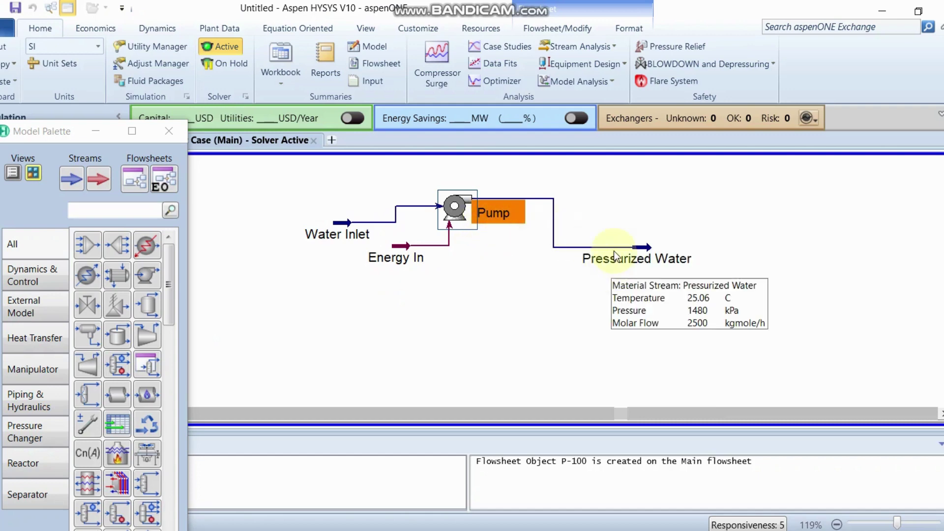
pyautogui.click(488, 314)
# - Reopen the pump's design parameters and clear the Delta P value
pyautogui.doubleClick(454, 209)
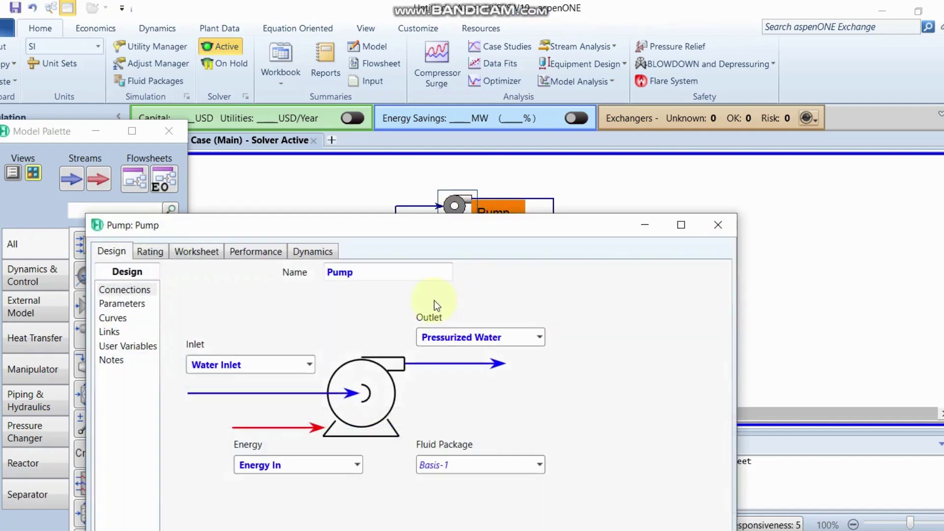
pyautogui.click(123, 303)
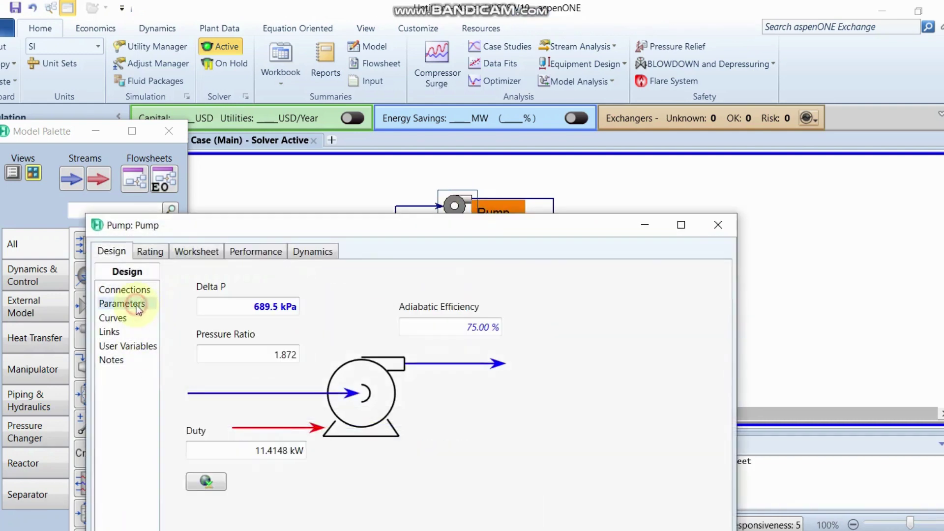
pyautogui.click(282, 307)
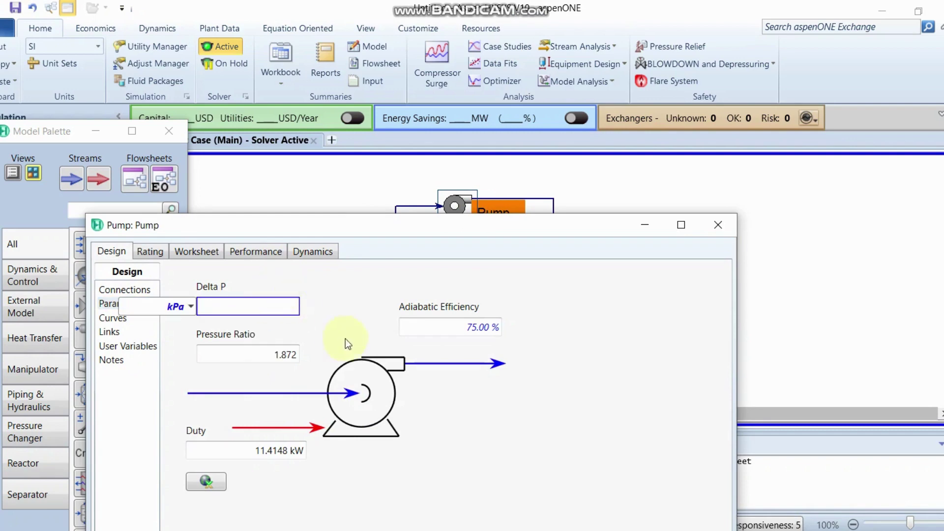
pyautogui.click(264, 450)
pyautogui.press('Delete')
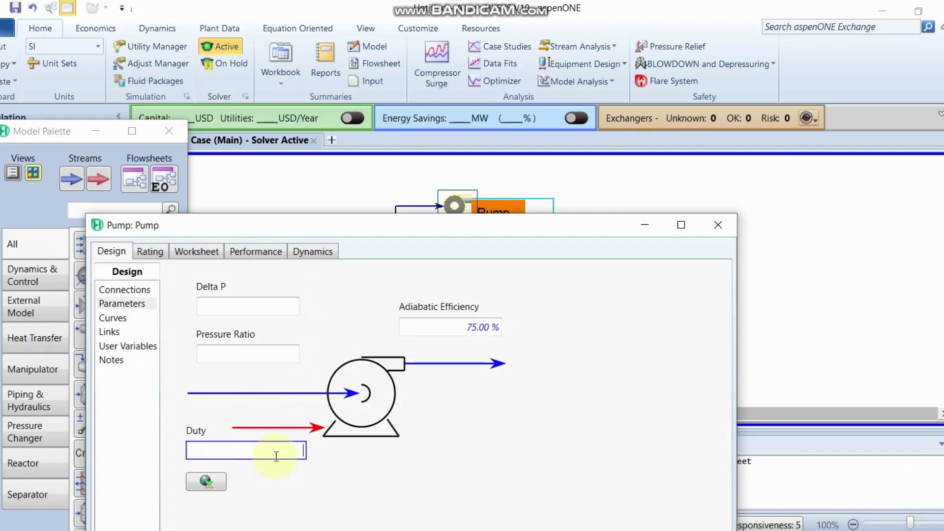
pyautogui.write('3.2')
pyautogui.press('BackSpace')
pyautogui.press('BackSpace')
pyautogui.press('BackSpace')
# - Set the pump's duty to 3.2 hp and close the pump's window
pyautogui.click(295, 449)
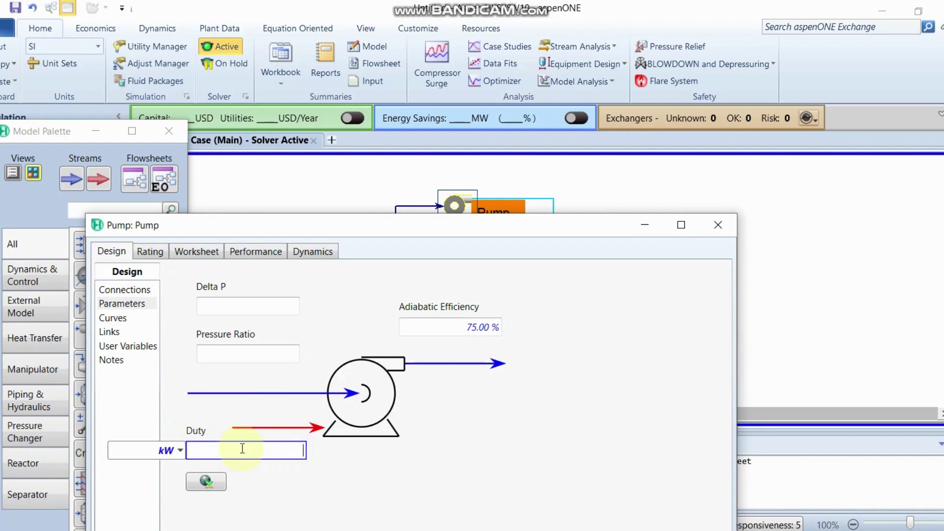
pyautogui.write('3.2')
pyautogui.click(181, 449)
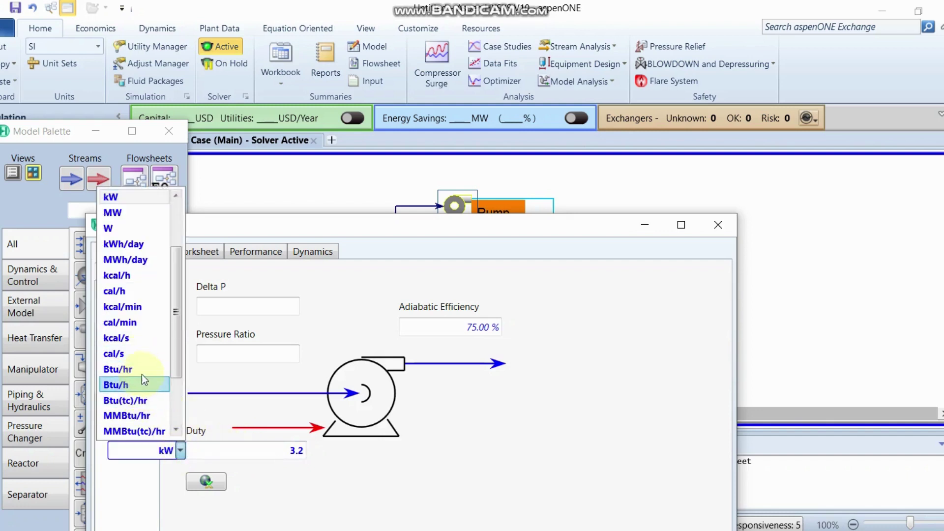
pyautogui.scroll(-2, 134, 290)
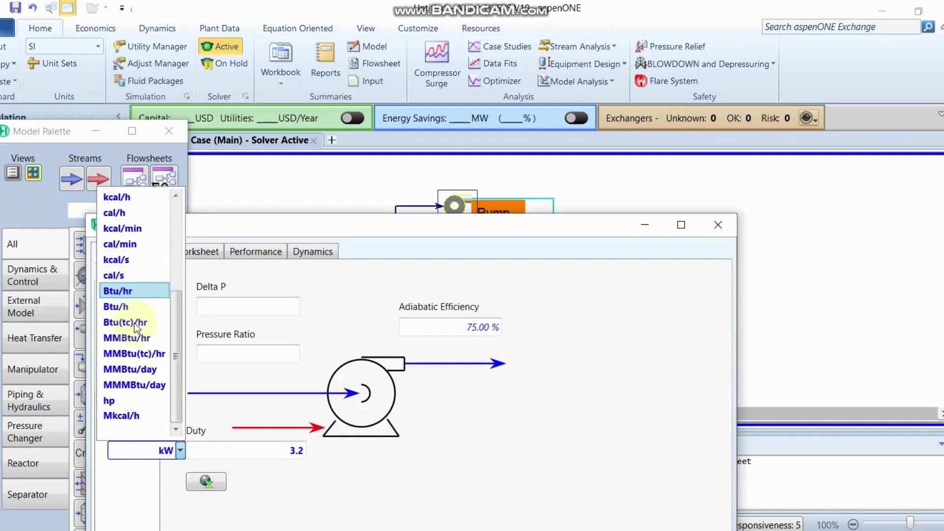
pyautogui.click(132, 397)
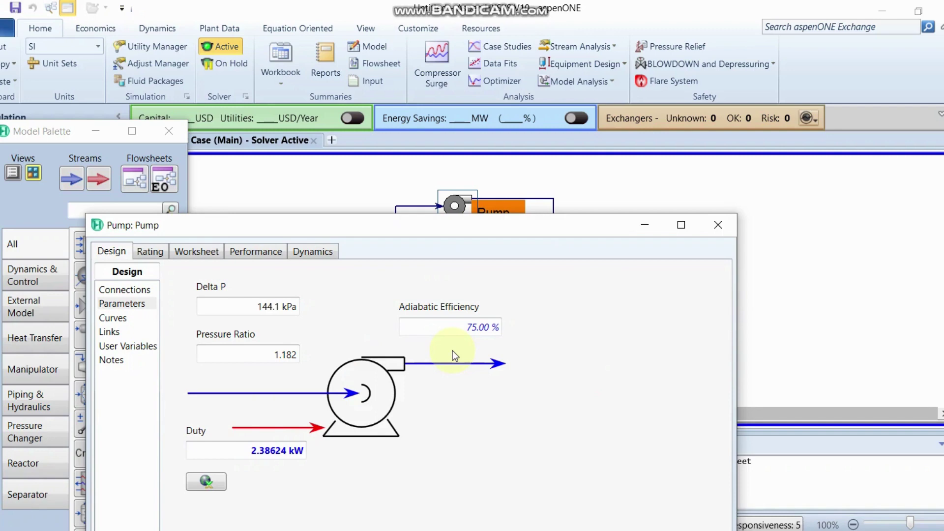
pyautogui.click(718, 224)
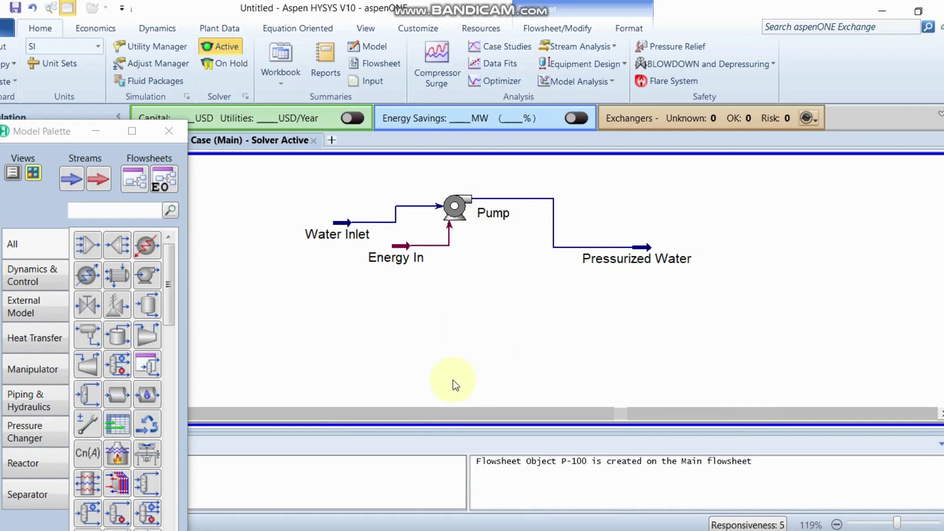
# - Review the pump's design parameters and the stream conditions in its worksheet, then close the pump's window
pyautogui.doubleClick(453, 211)
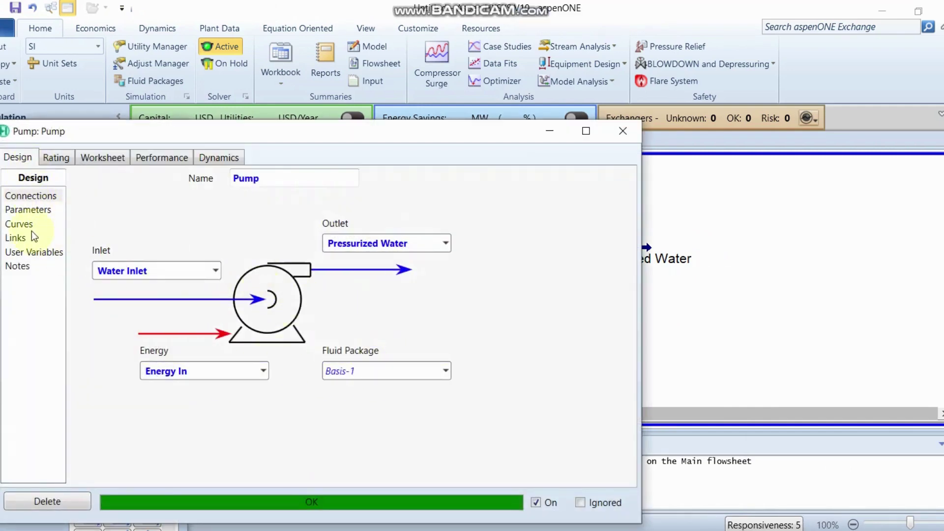
pyautogui.click(29, 210)
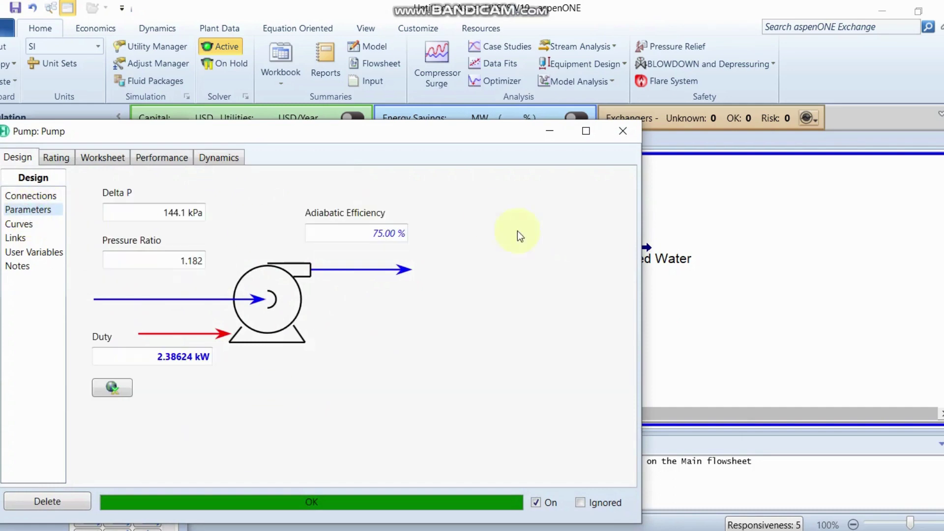
pyautogui.click(118, 157)
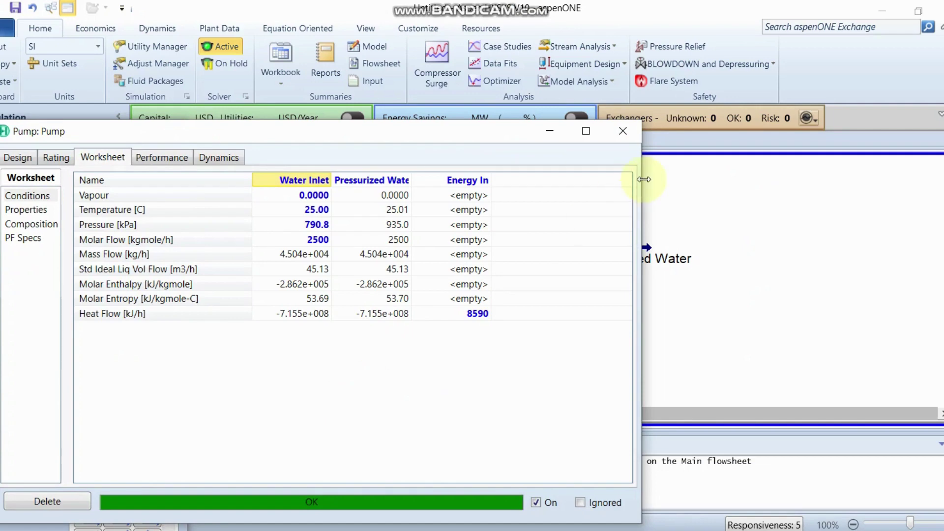
pyautogui.click(623, 130)
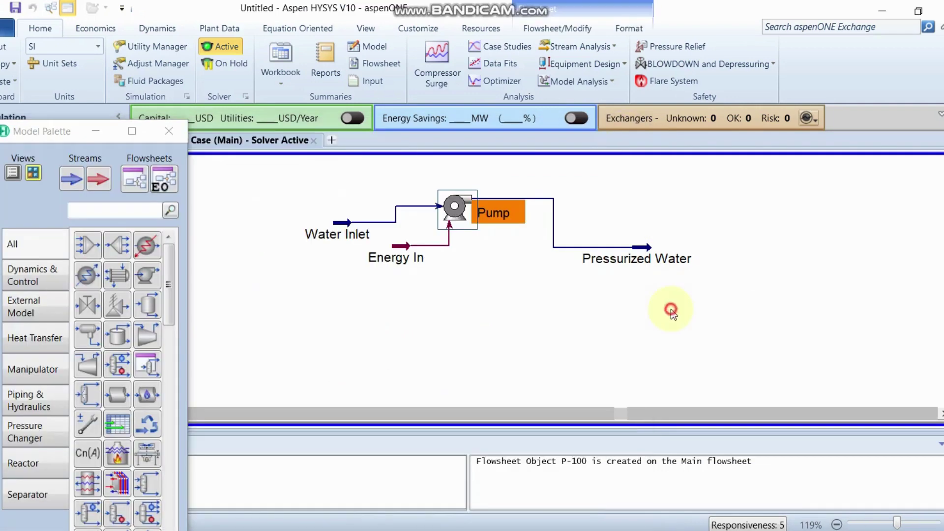
pyautogui.click(670, 309)
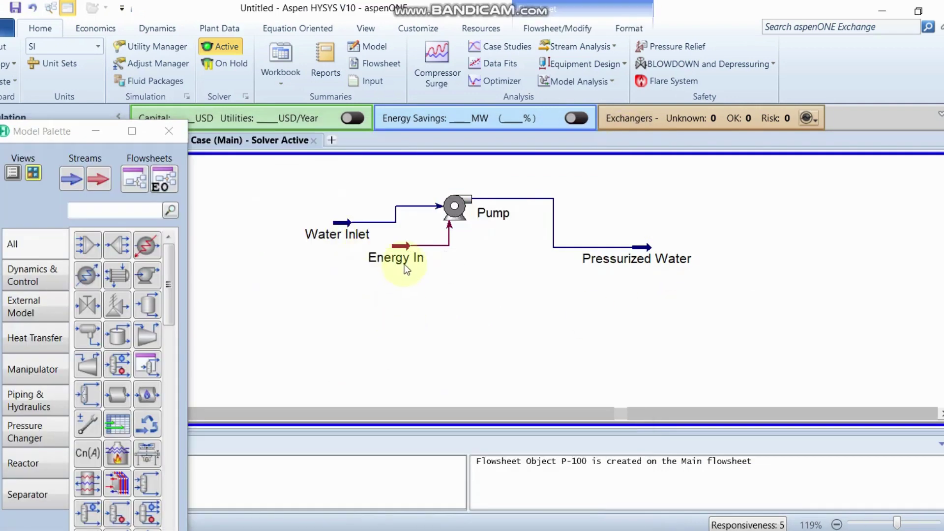
# - Inspect the result summaries of the Pump and Pressurized Water on the flowsheet
pyautogui.moveTo(488, 216)
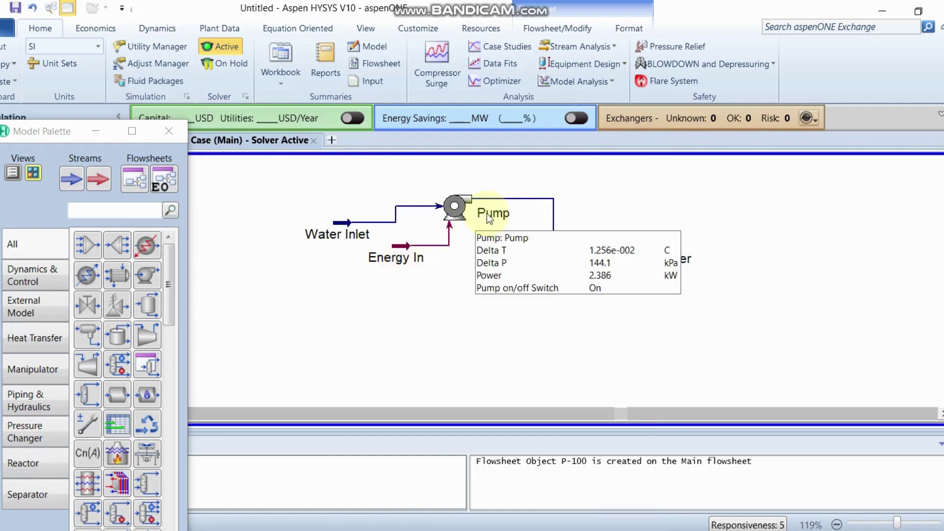
pyautogui.moveTo(632, 264)
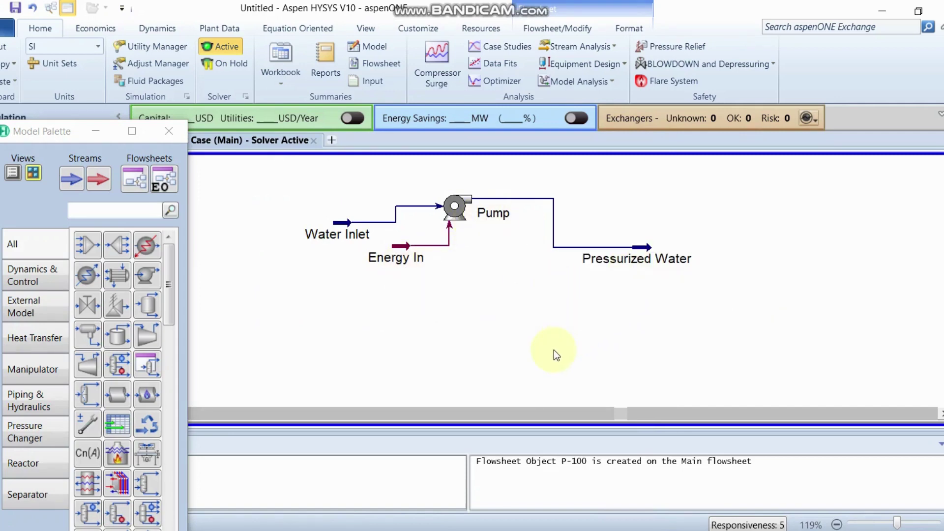
pyautogui.scroll(1, 487, 335)
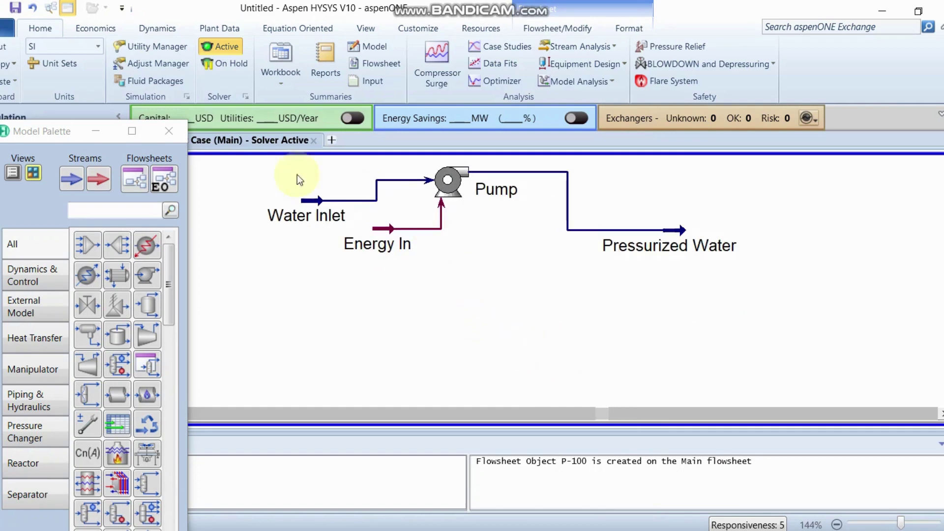
pyautogui.scroll(-1, 459, 365)
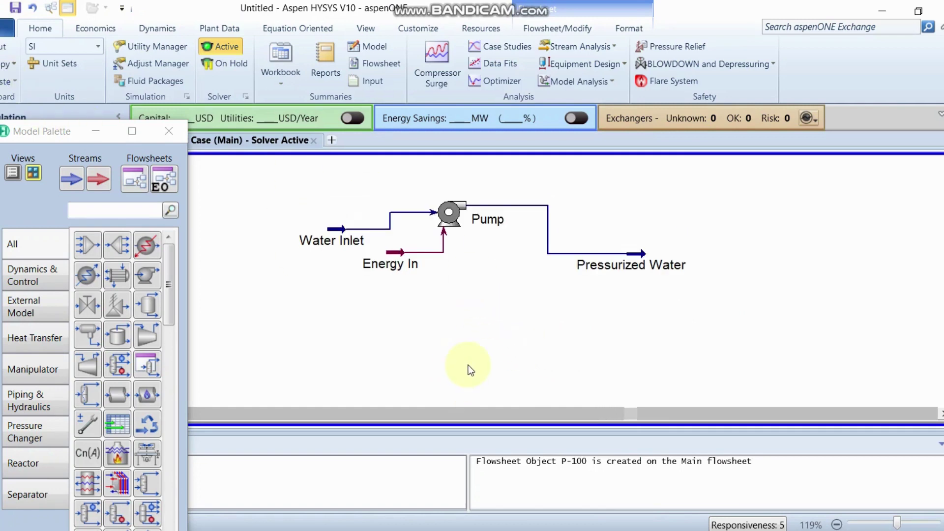